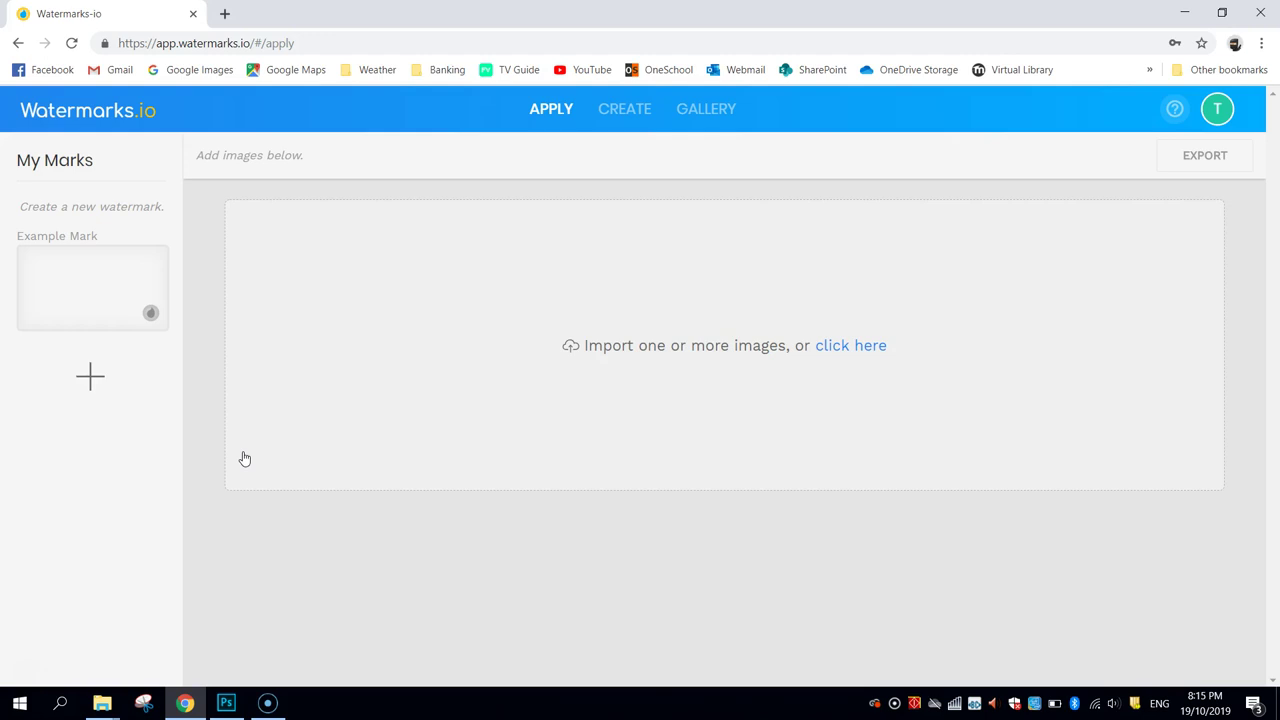
Step: Open the account options menu and close it again
left_click(590, 488)
left_click(1217, 110)
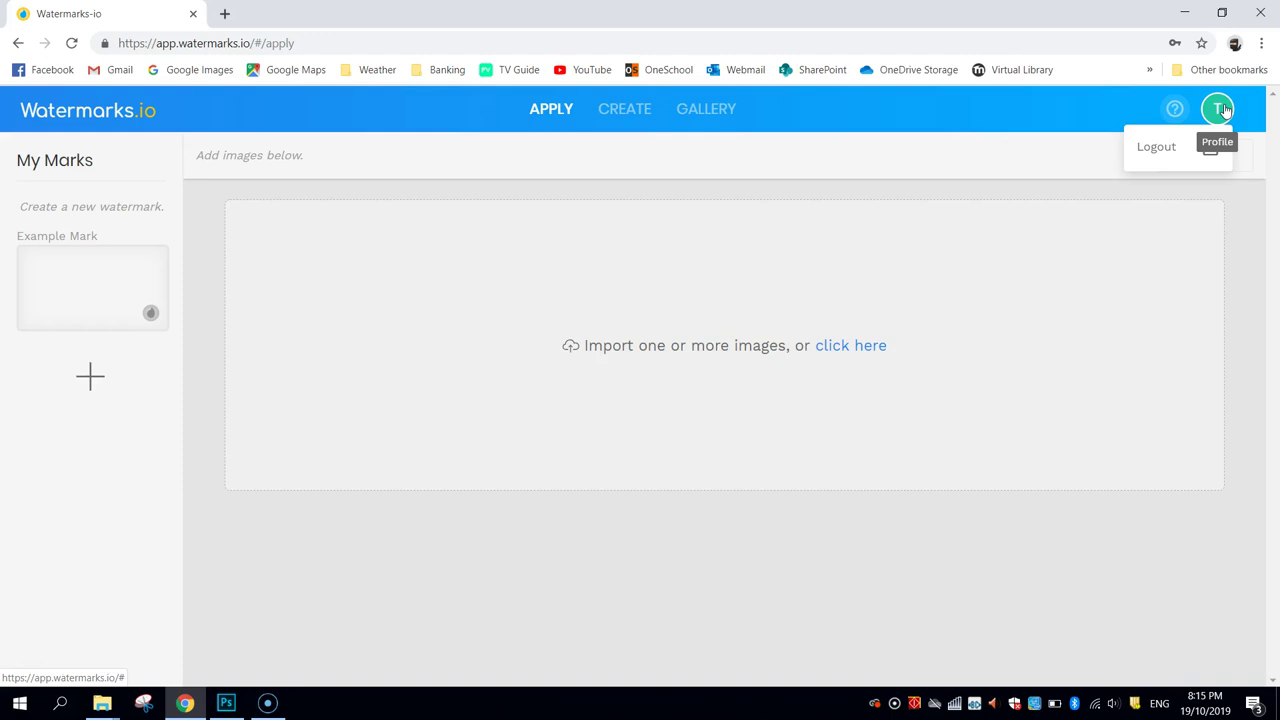
left_click(1016, 267)
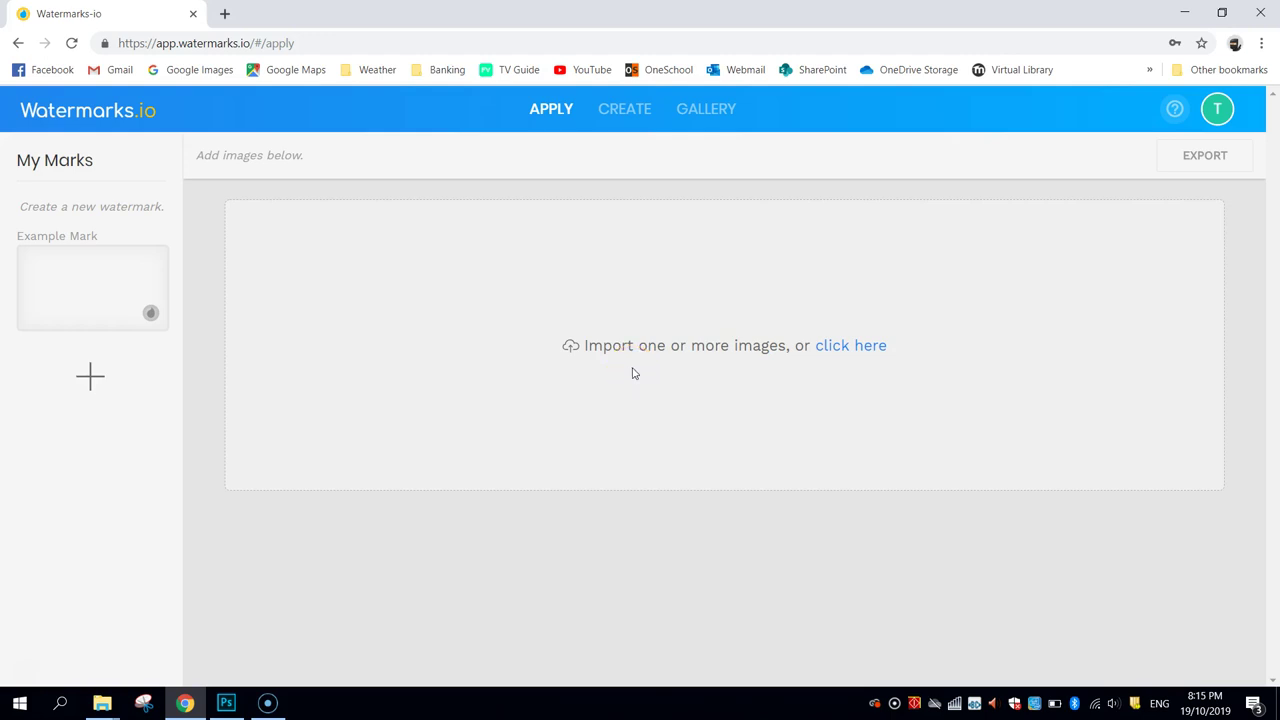
Step: Import Everest, Fireworks, River, Ski and SW Rocks from the Pictures folder
left_click(848, 346)
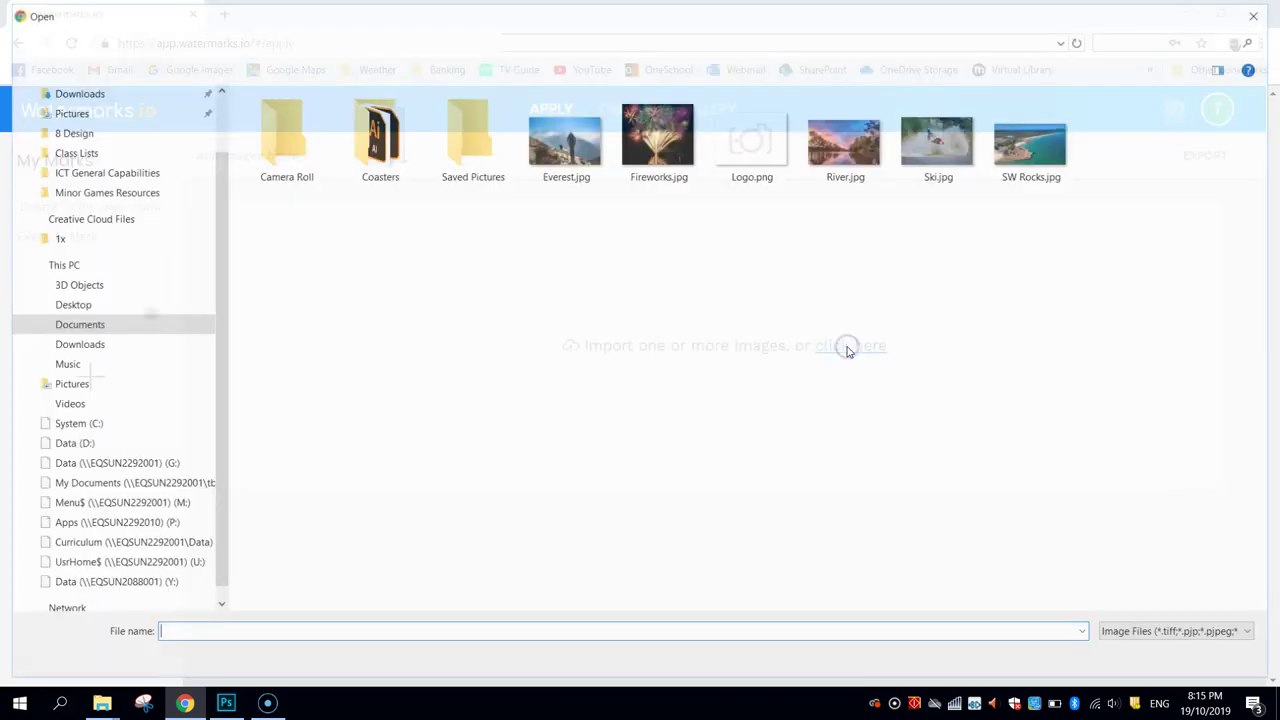
left_click_drag(569, 235, 655, 170)
left_click_drag(876, 225, 1040, 170)
left_click(1137, 656)
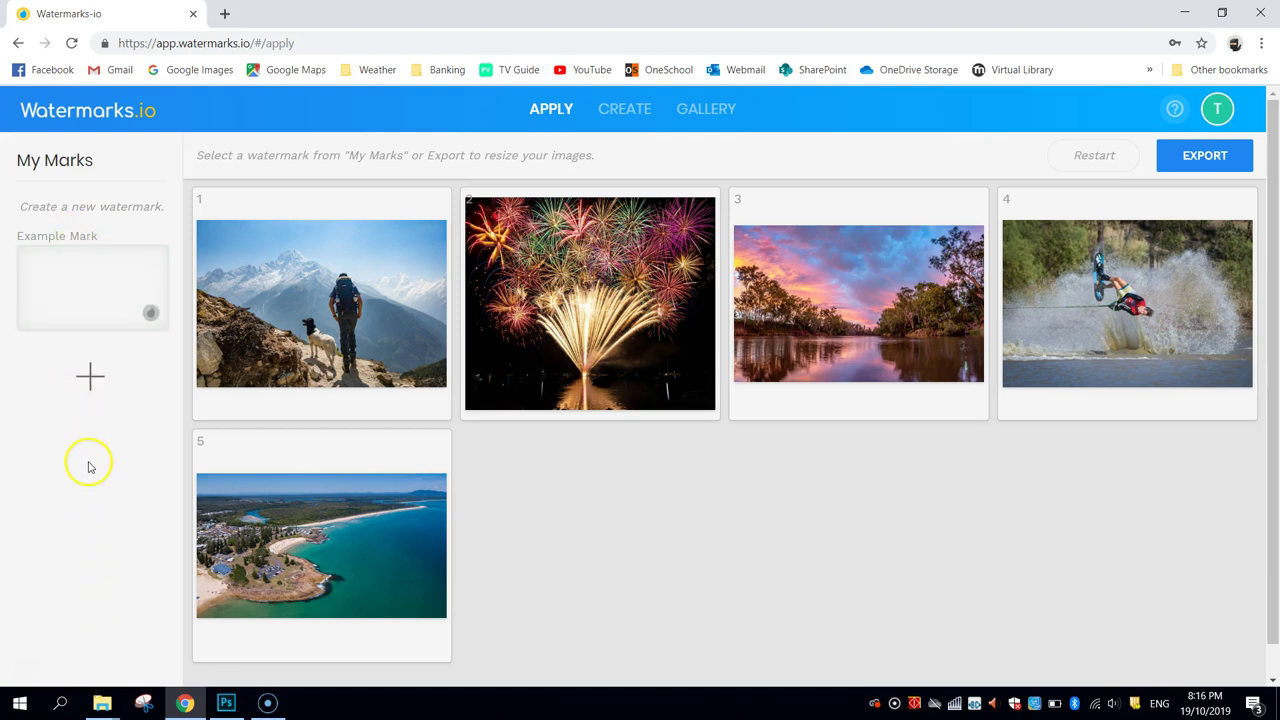
mouse_move(88, 308)
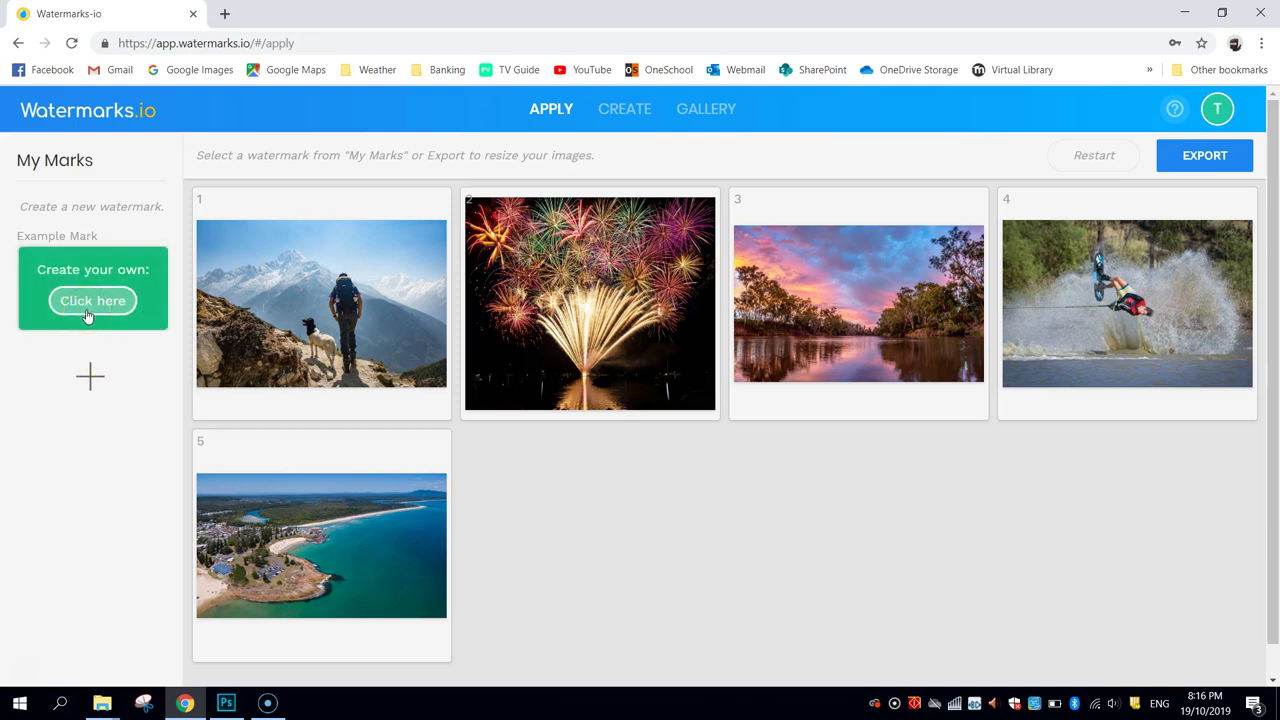
Step: Start a new watermark, skip the intro tour, and preview the Full Editor type
left_click(90, 305)
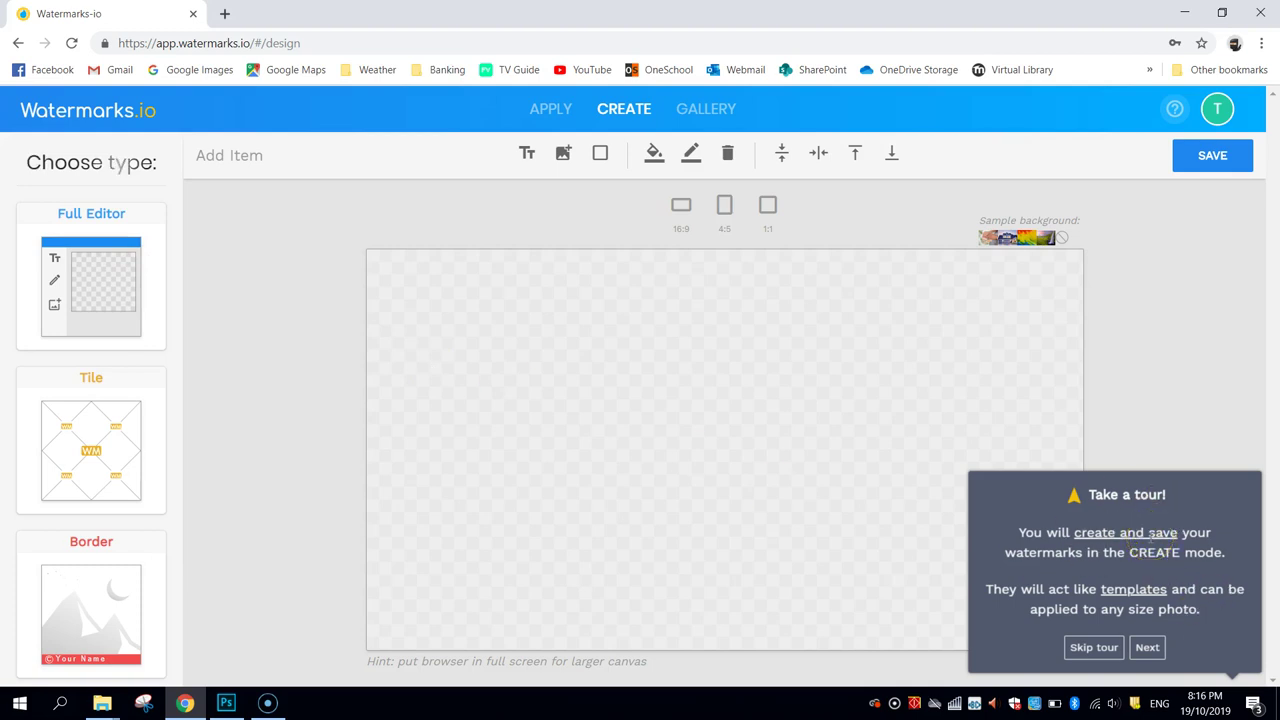
left_click(1094, 647)
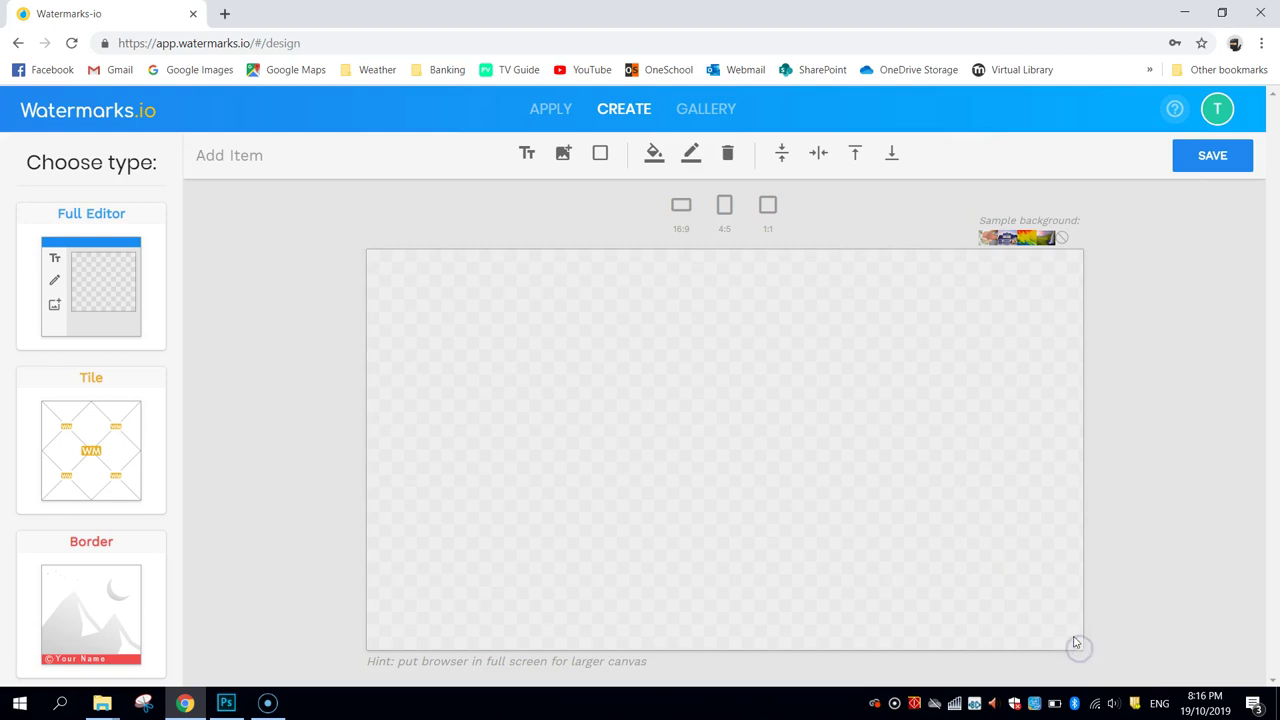
left_click(83, 283)
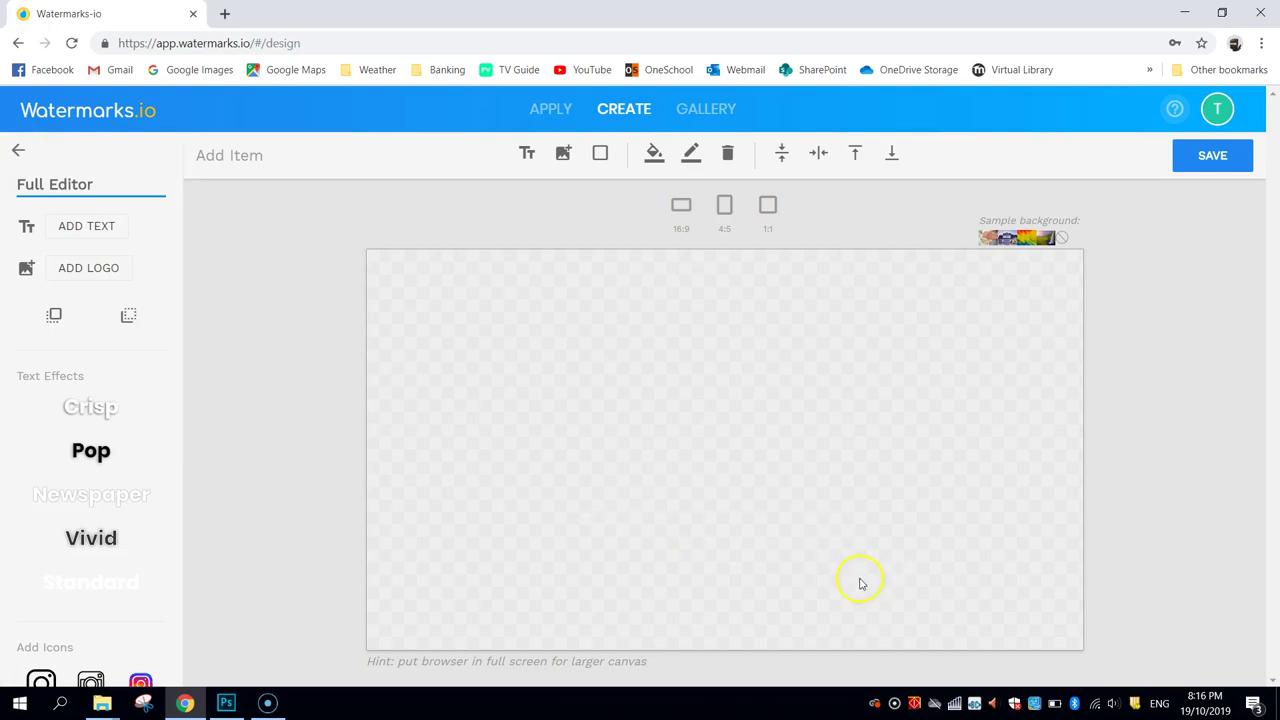
left_click(10, 151)
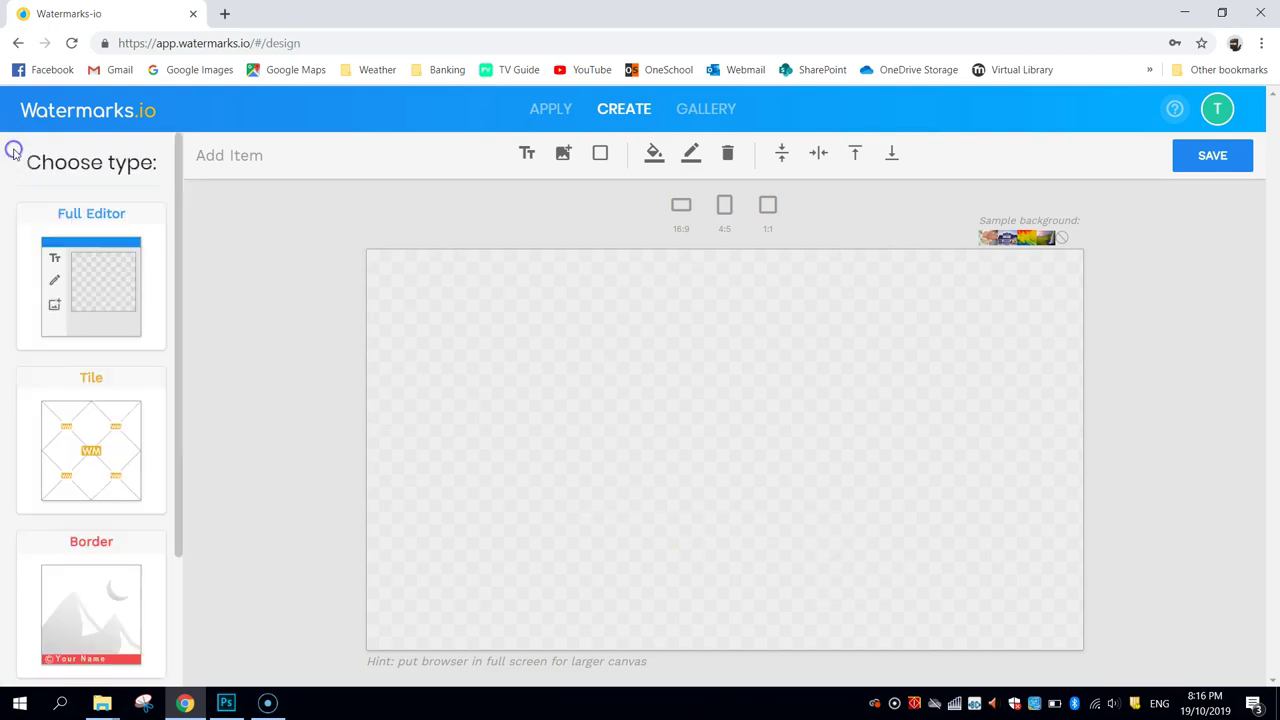
Step: Look over the Tile and Border watermark types and return to the type list
left_click(80, 415)
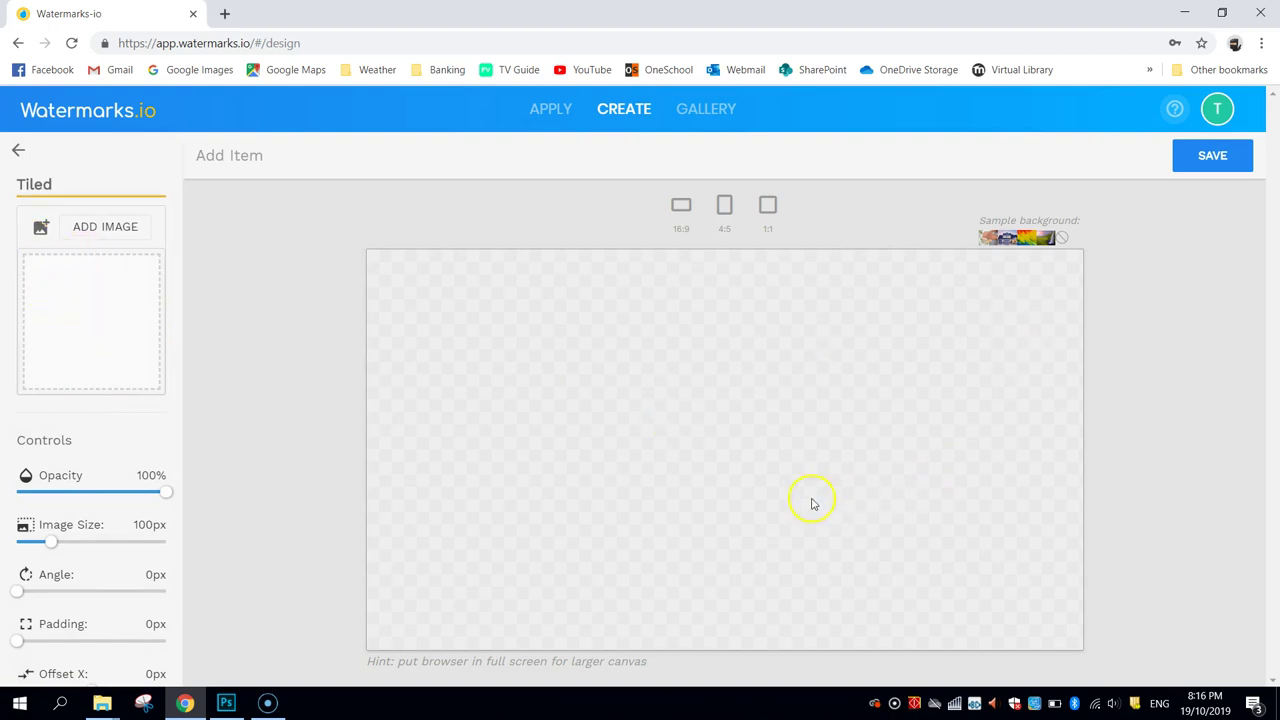
left_click(17, 152)
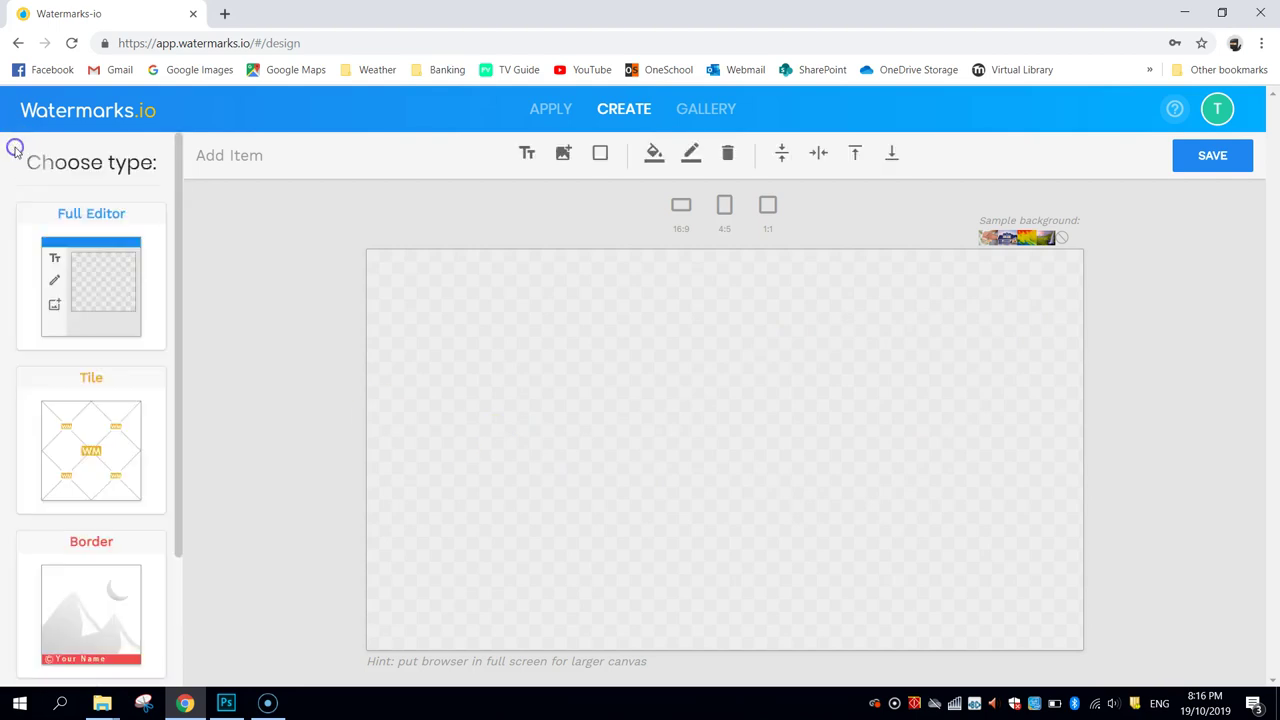
scroll(92, 460, "down", 2)
left_click(95, 452)
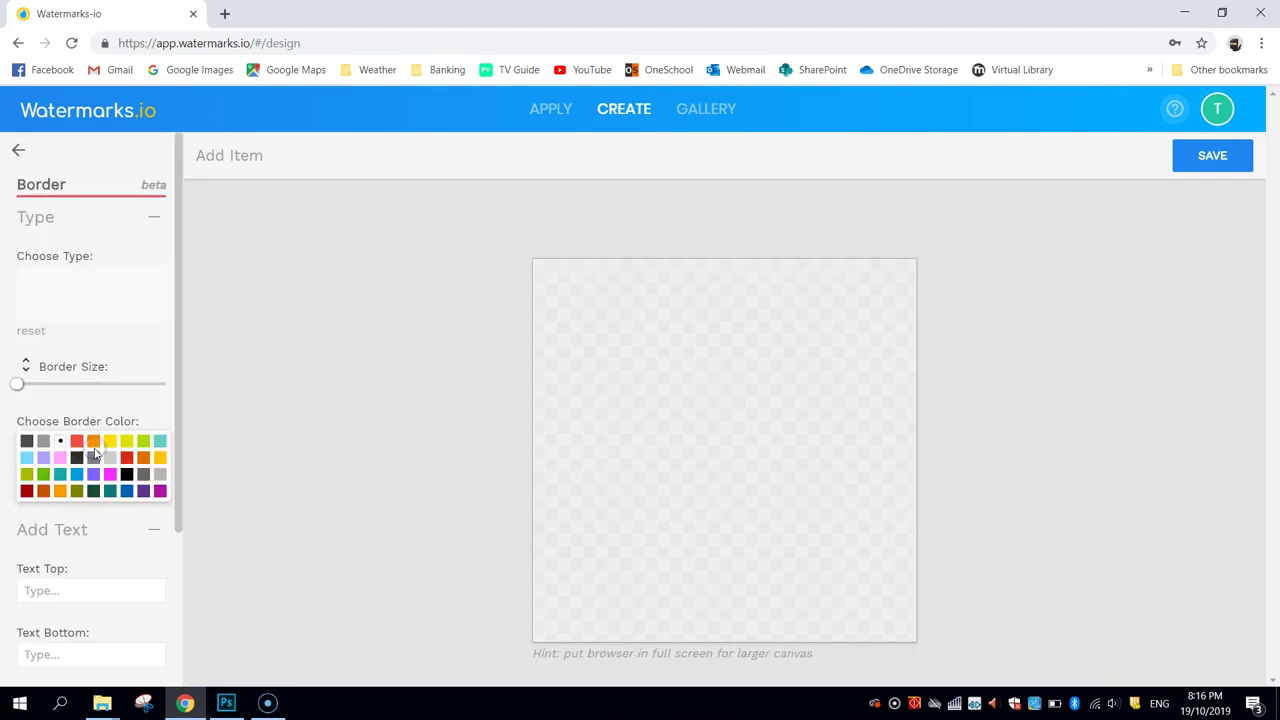
left_click(17, 148)
scroll(97, 560, "down", 2)
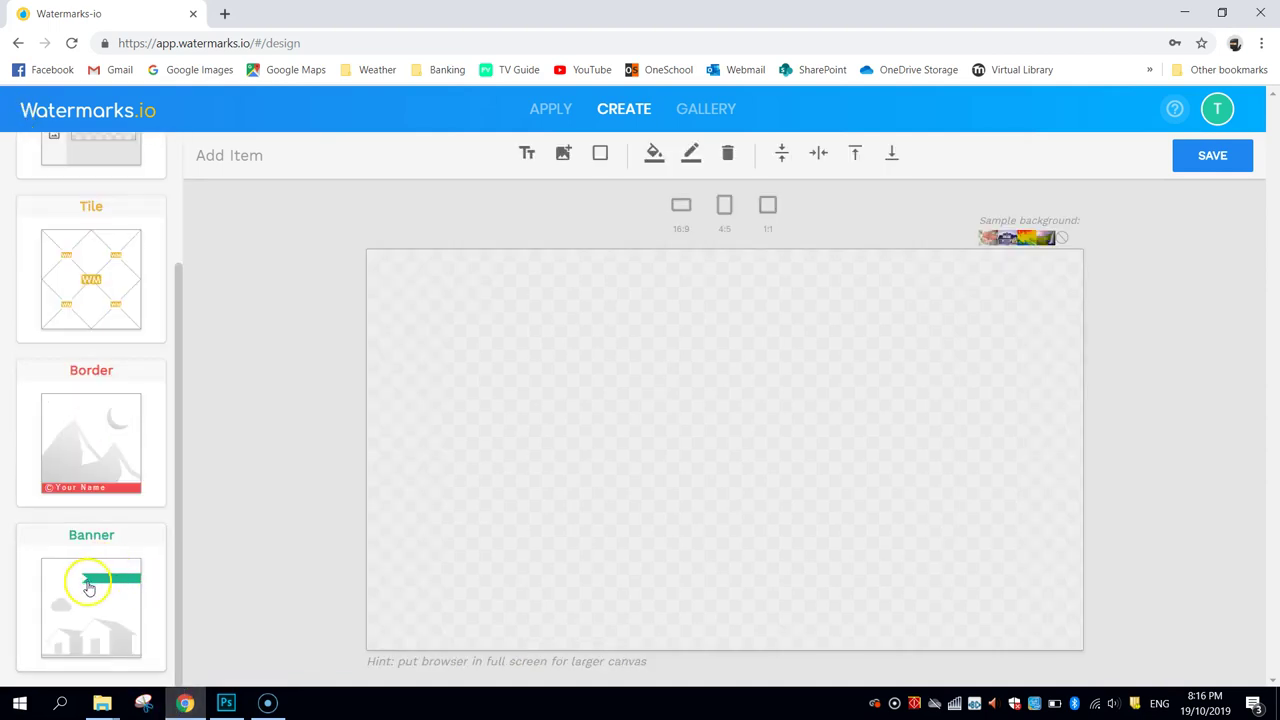
scroll(88, 585, "up", 2)
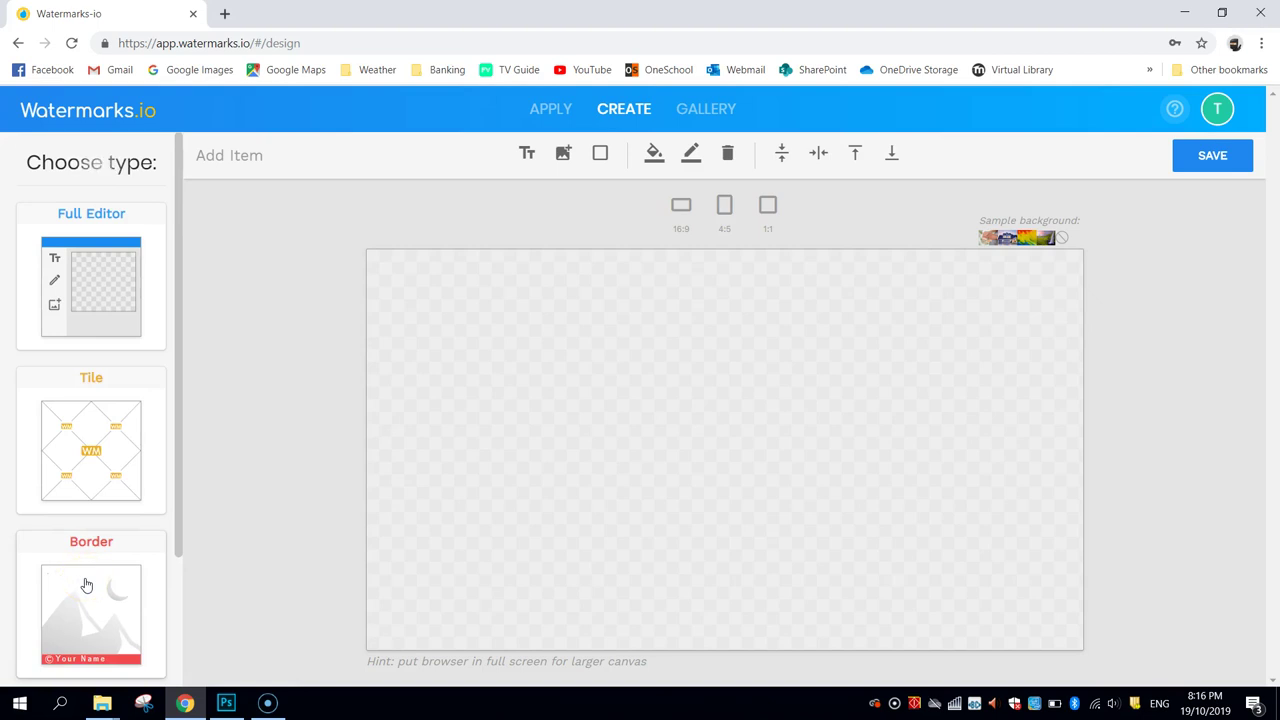
Step: In the Full Editor, add a text item reading 'Geek Tutorials'
left_click(109, 266)
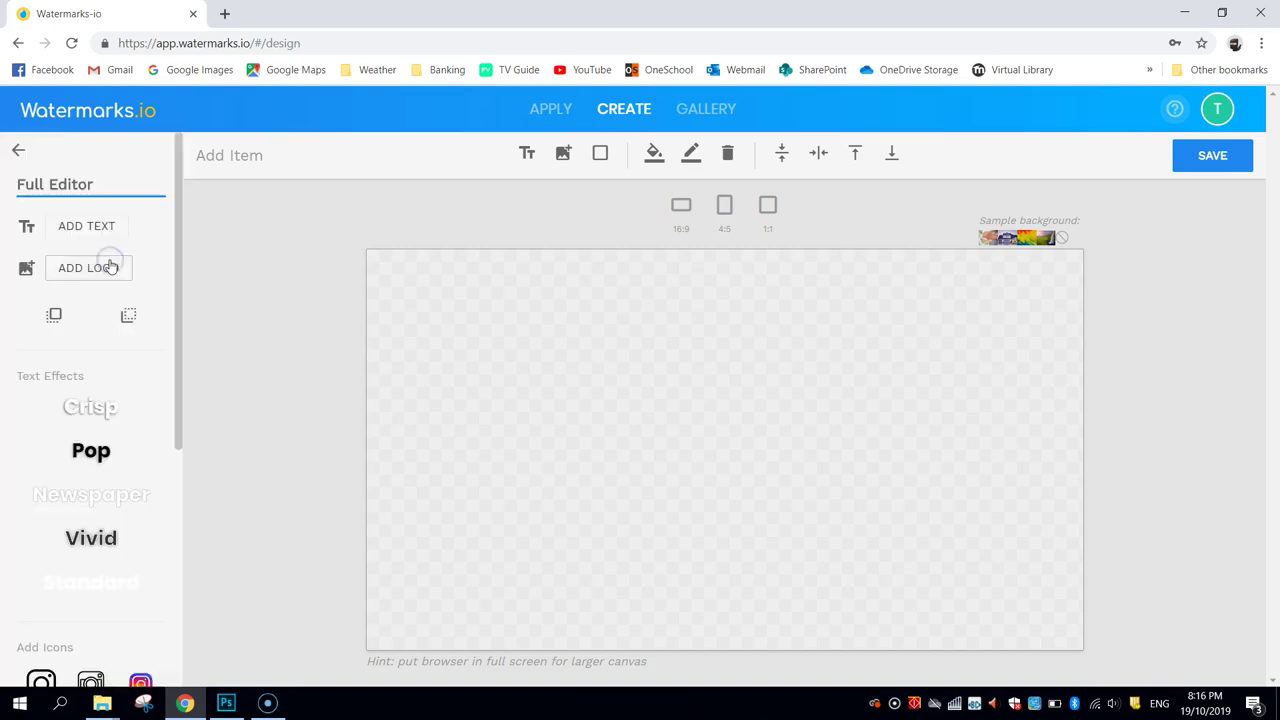
left_click(87, 228)
double_click(557, 351)
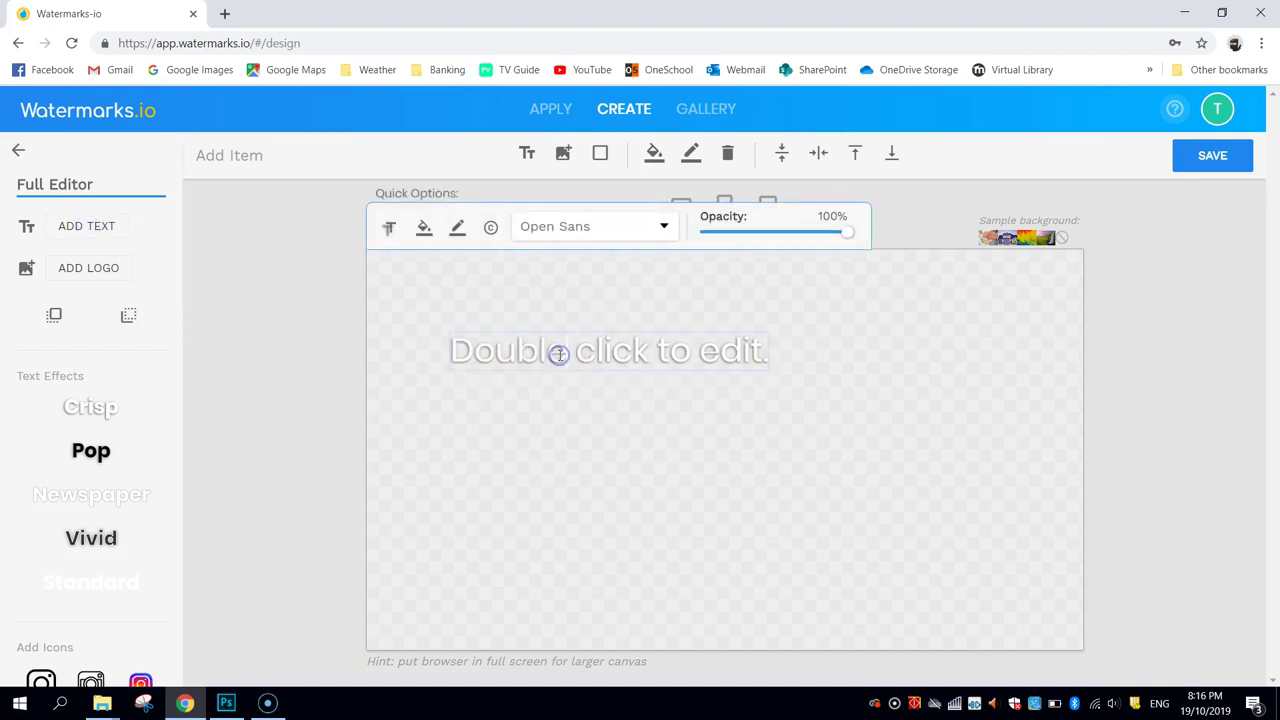
key("ctrl+a")
type("Geek ")
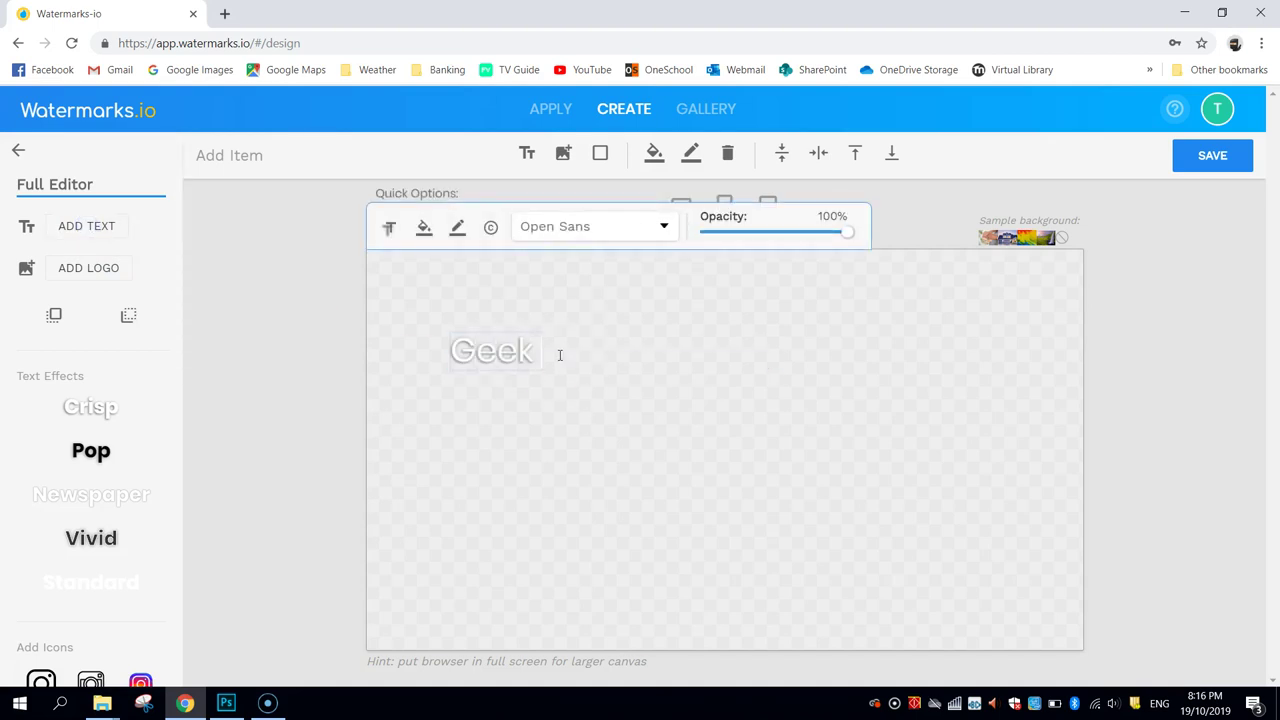
type("Tutorials")
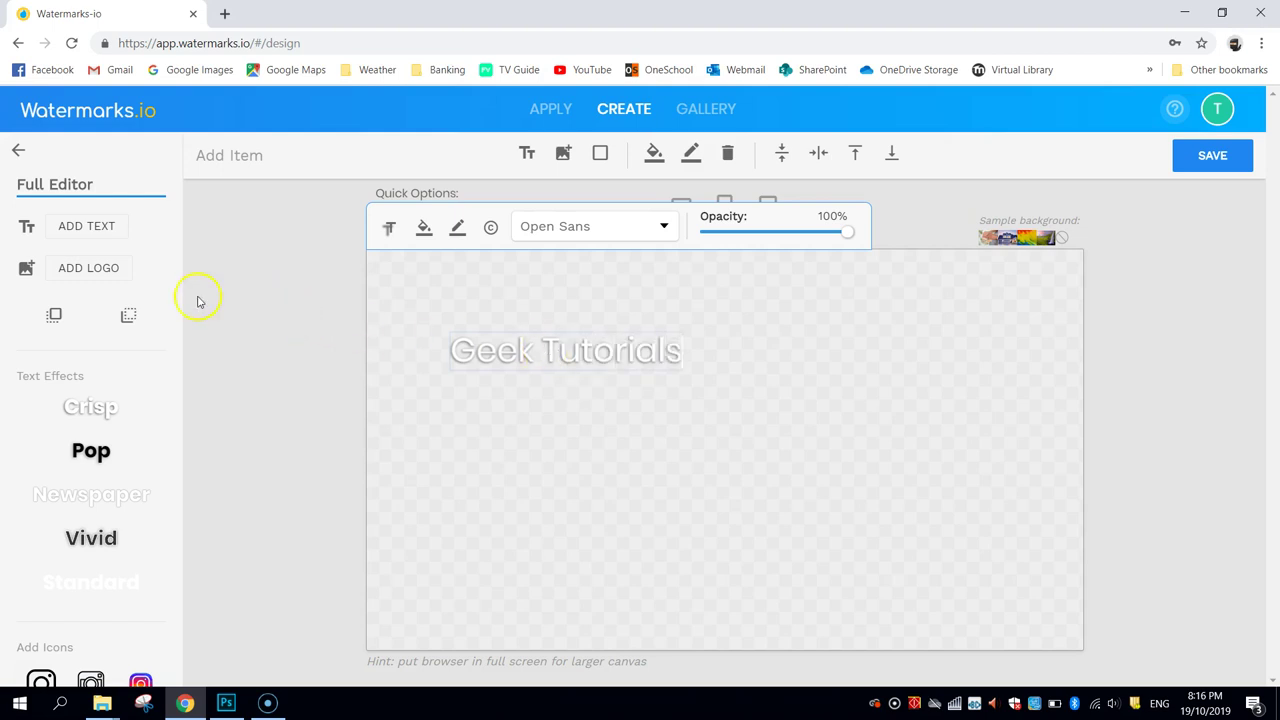
Step: Add Logo.png as the watermark's logo image
left_click(68, 268)
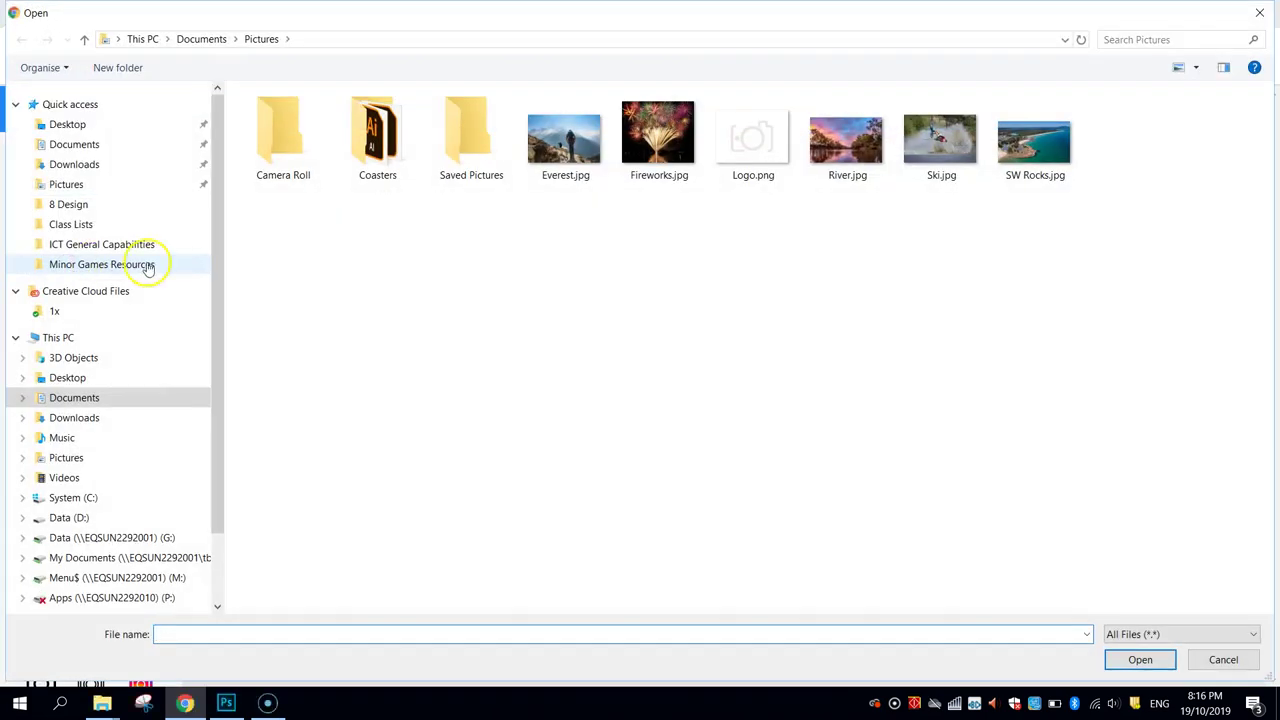
left_click(752, 140)
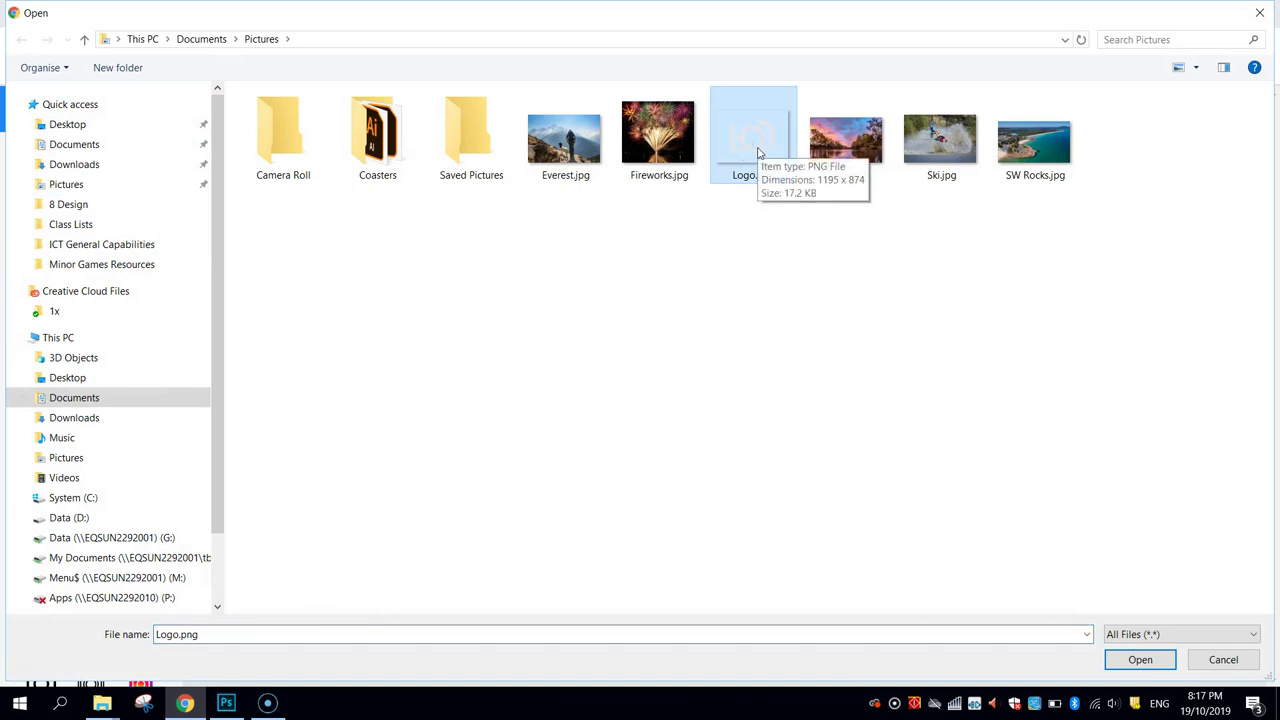
left_click(1140, 659)
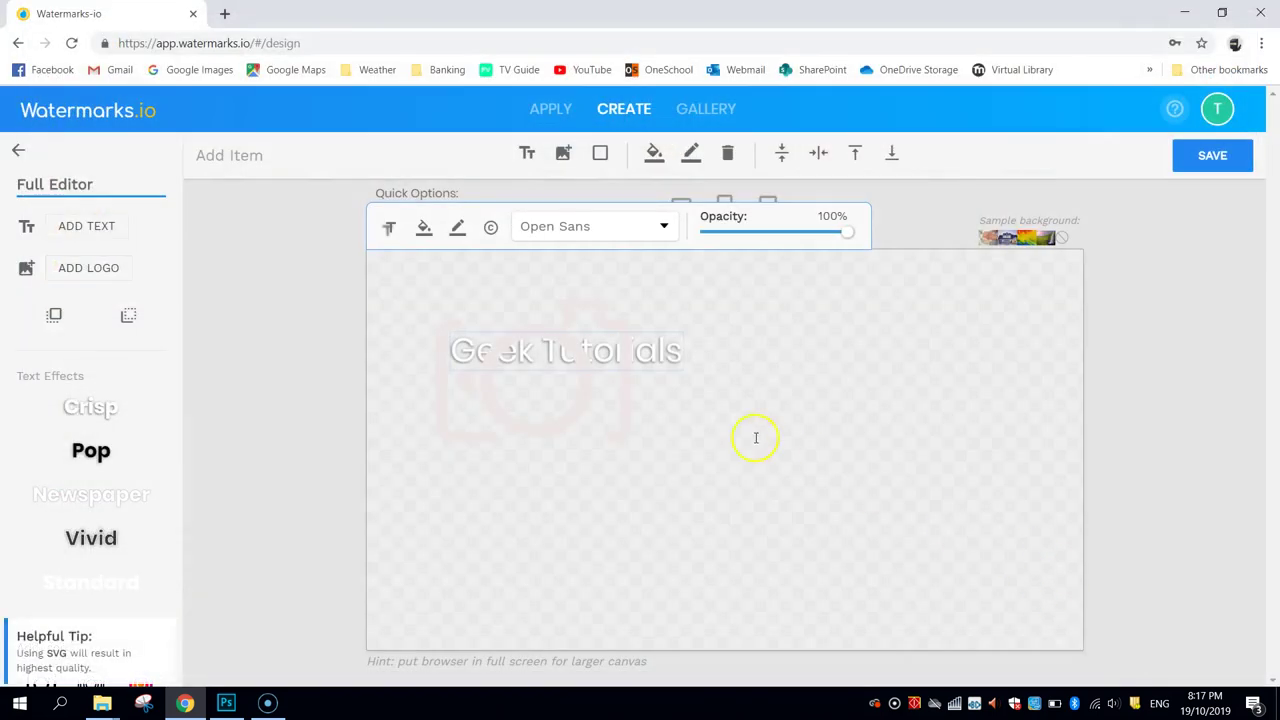
Step: Shrink the logo and place it beside the Geek Tutorials text at the canvas bottom
left_click_drag(632, 369, 838, 470)
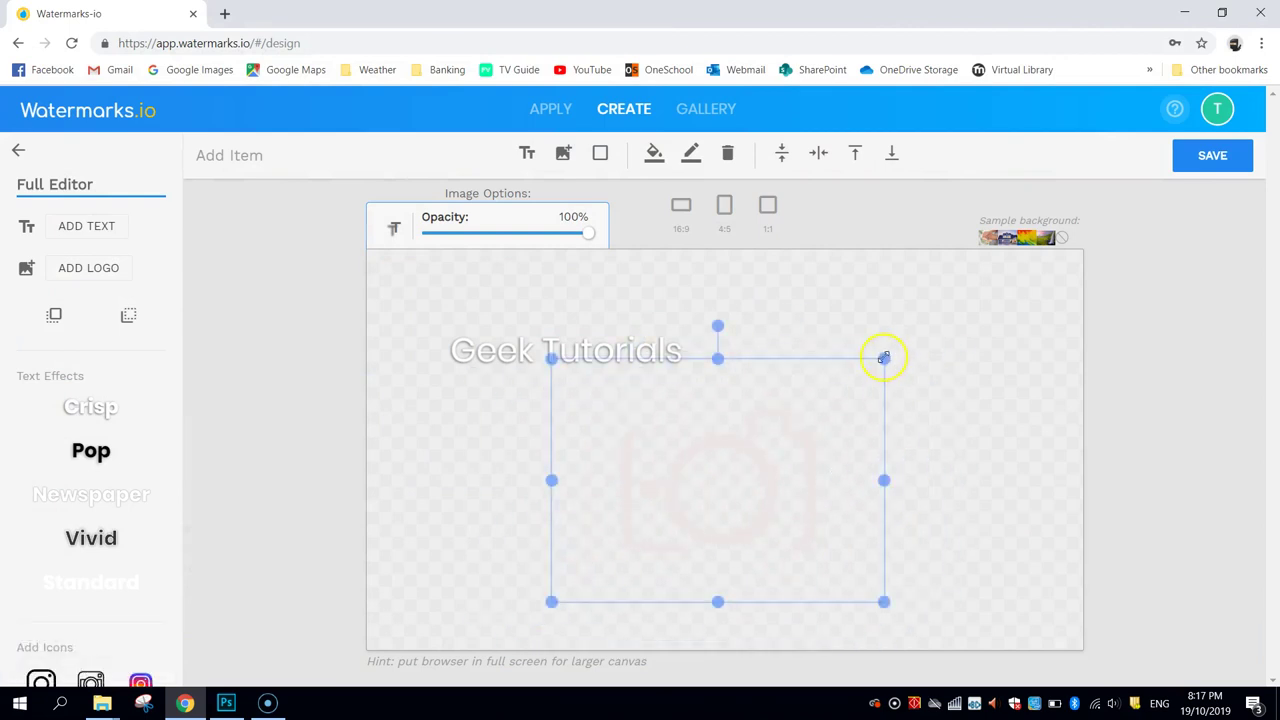
left_click_drag(884, 358, 589, 629)
left_click_drag(566, 348, 775, 623)
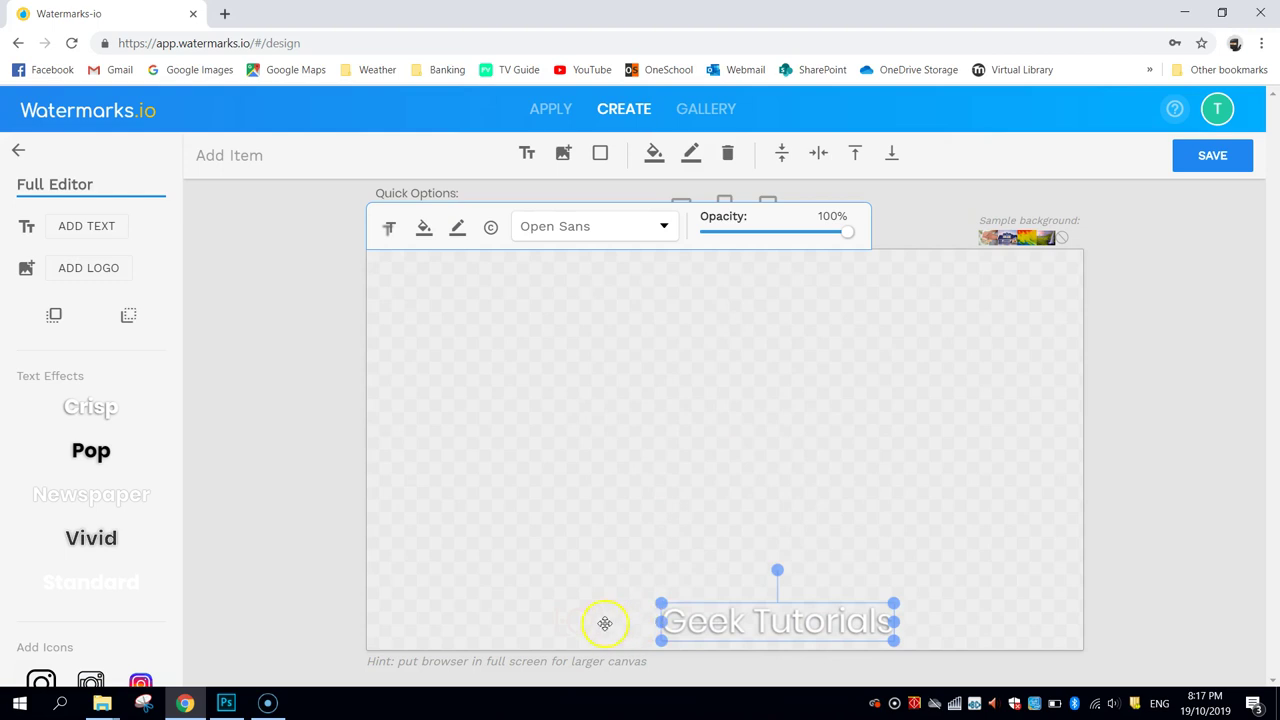
left_click_drag(578, 624, 643, 597)
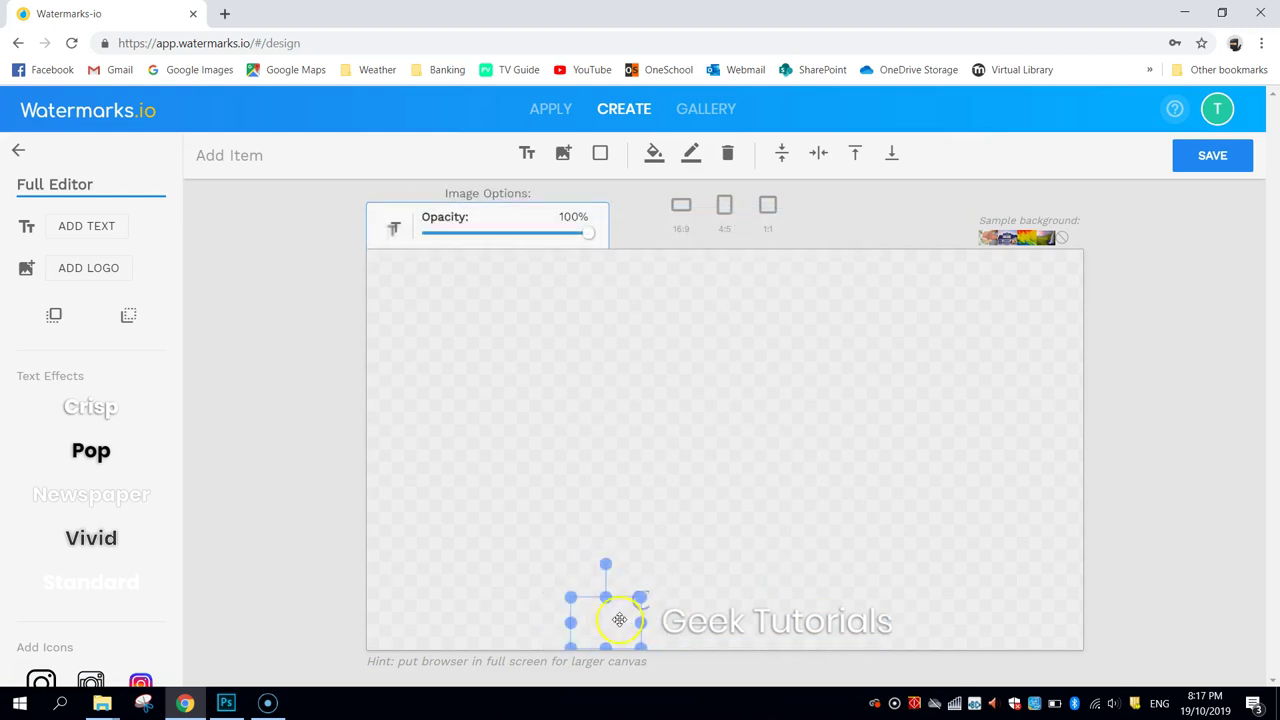
left_click(1017, 293)
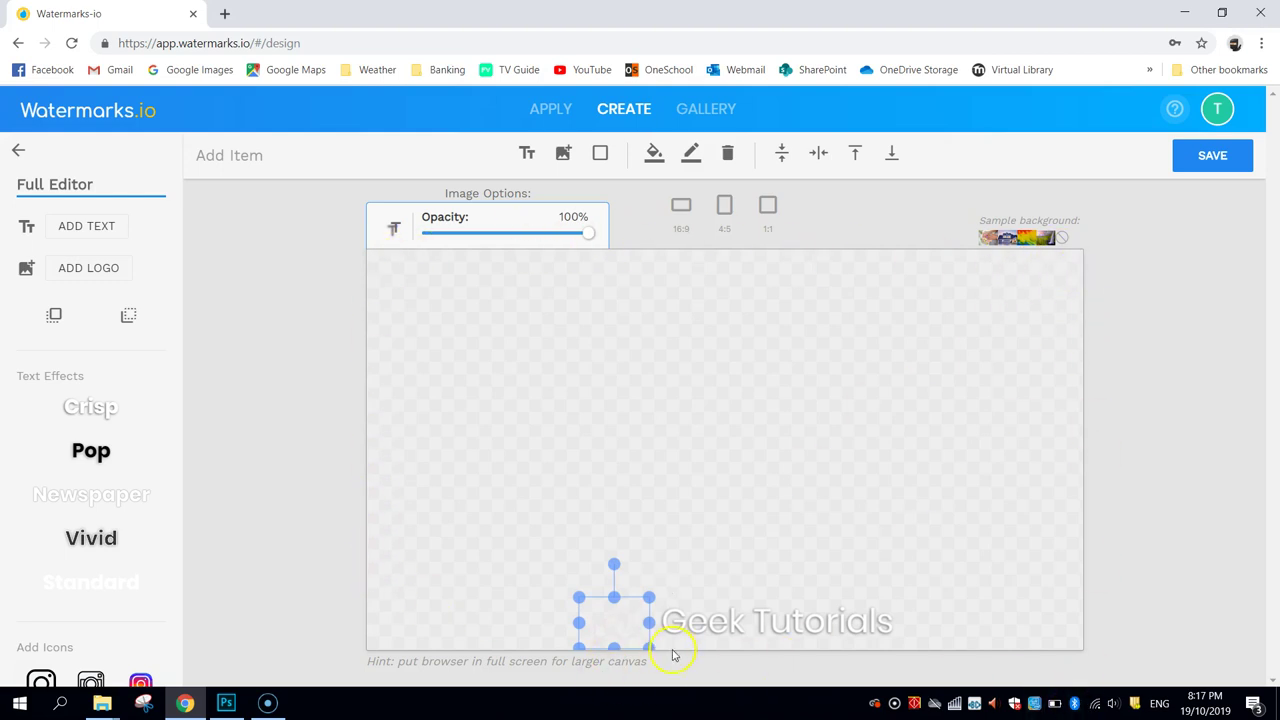
left_click(697, 629)
left_click(637, 626)
left_click(720, 624)
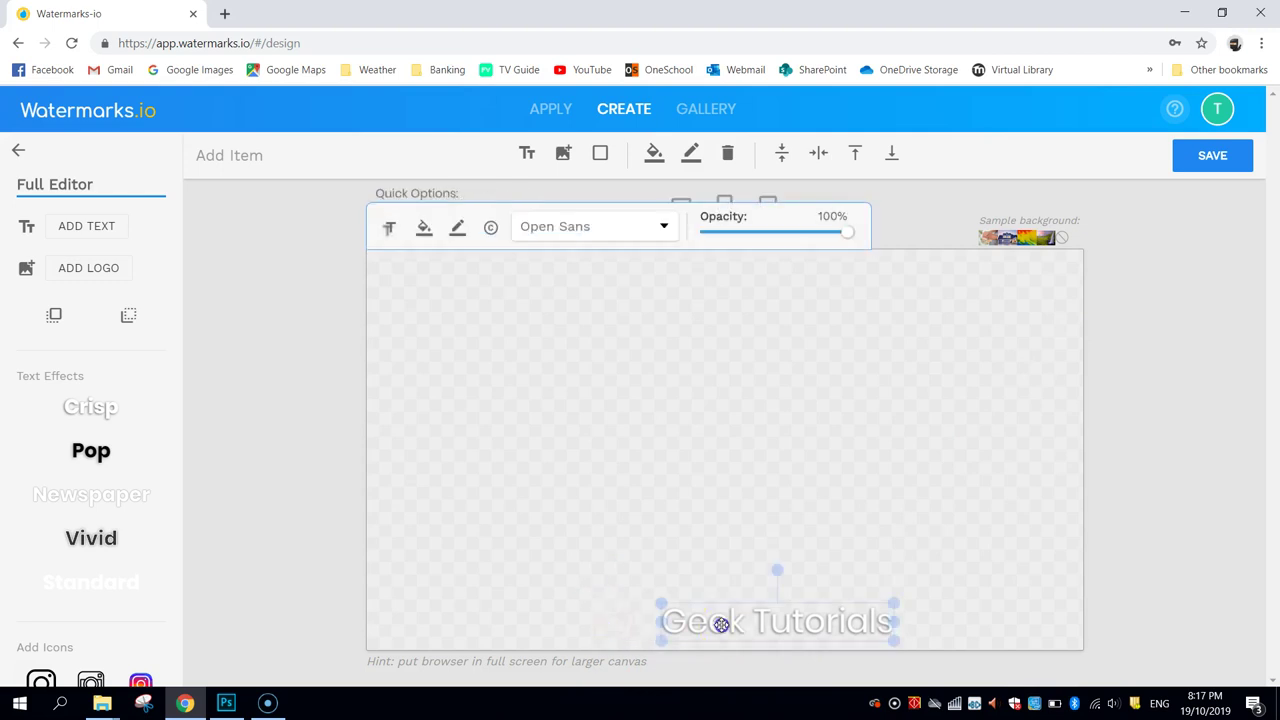
left_click_drag(720, 624, 707, 626)
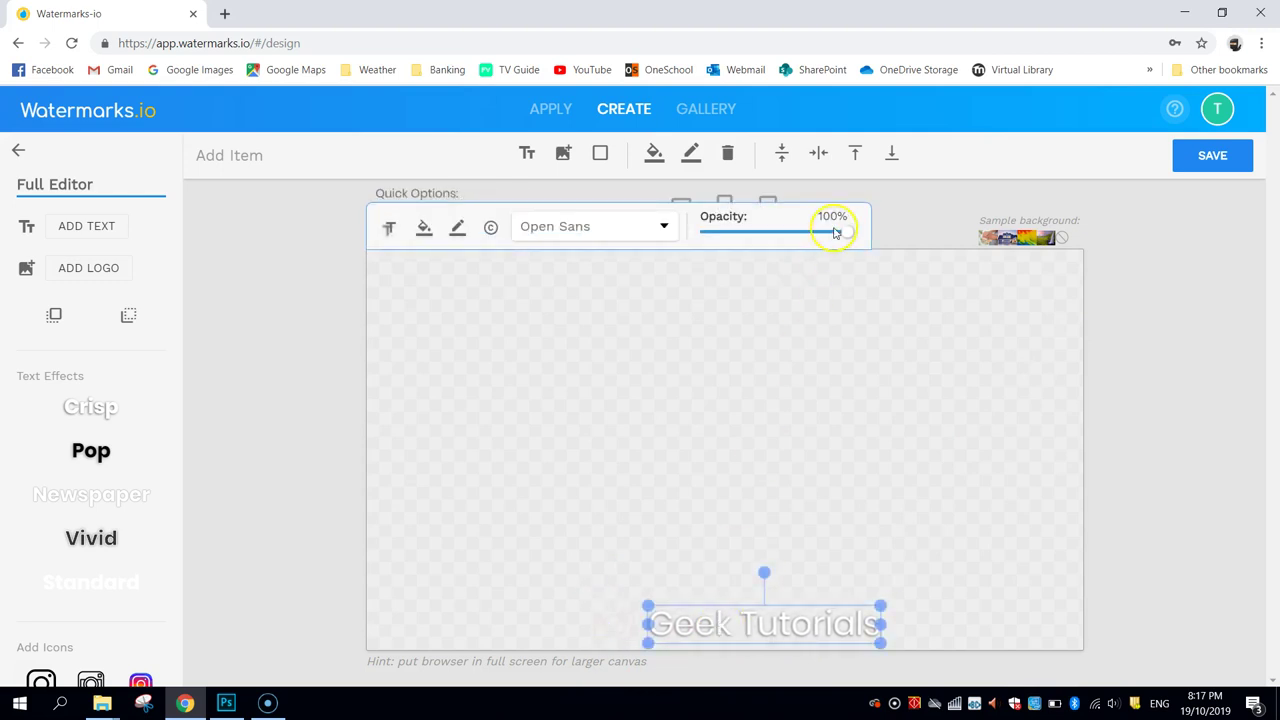
Step: Fade the Geek Tutorials text and the logo to about half opacity
left_click_drag(846, 231, 775, 240)
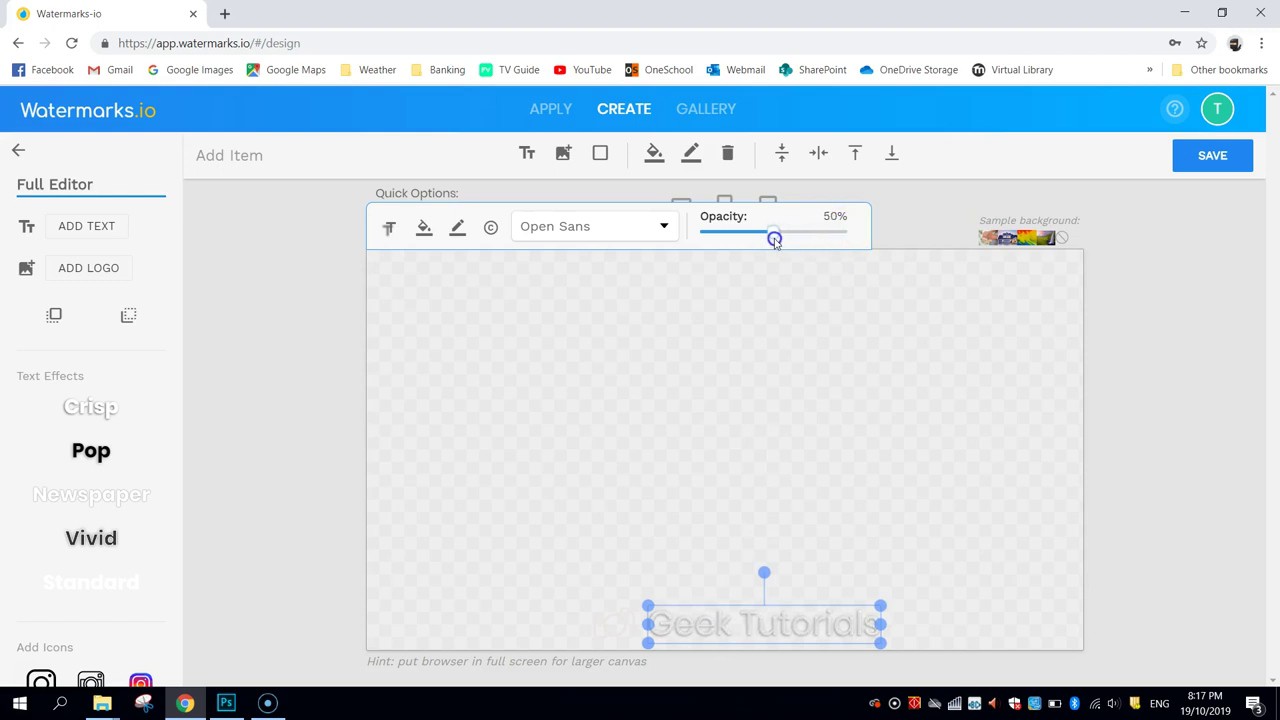
left_click(608, 618)
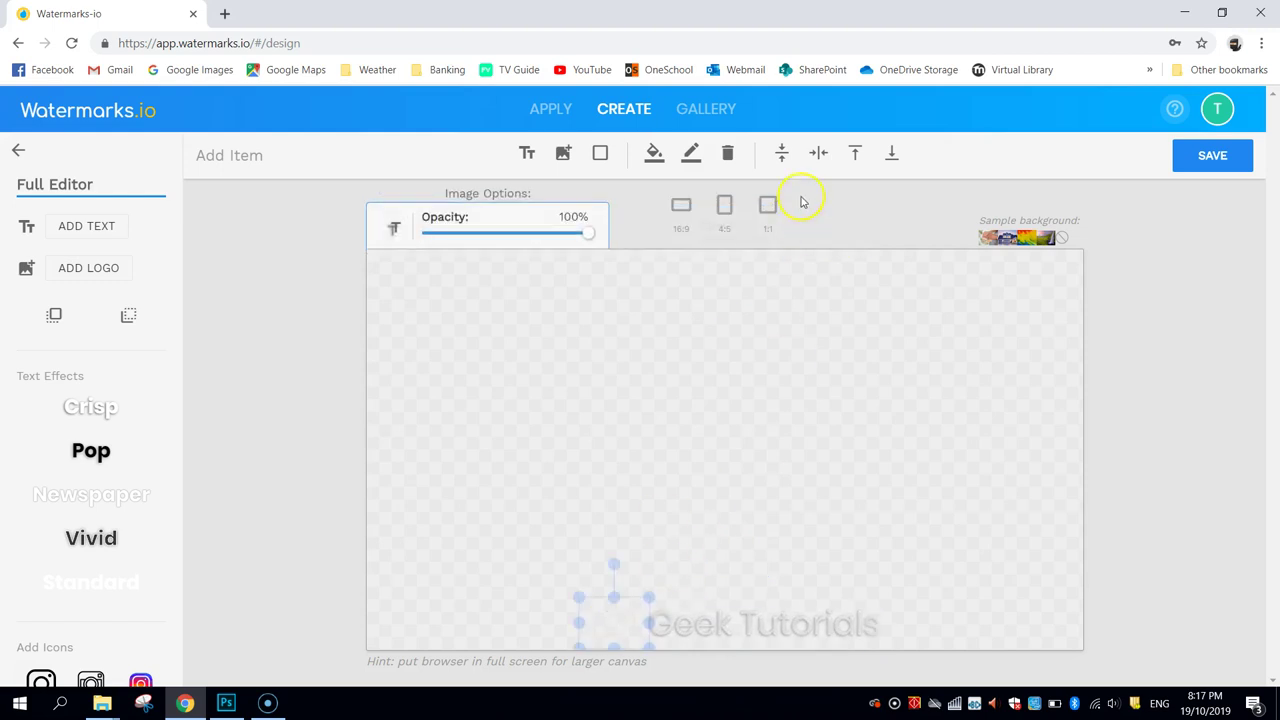
left_click_drag(590, 232, 506, 236)
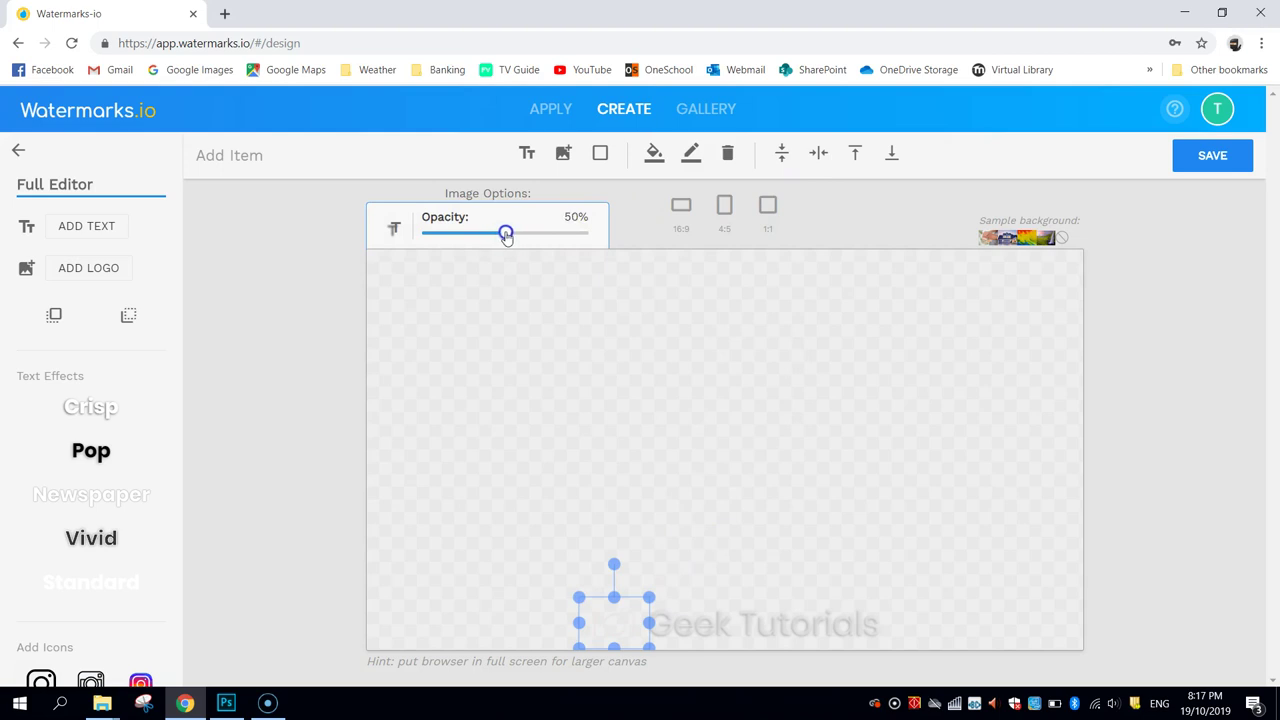
left_click(868, 422)
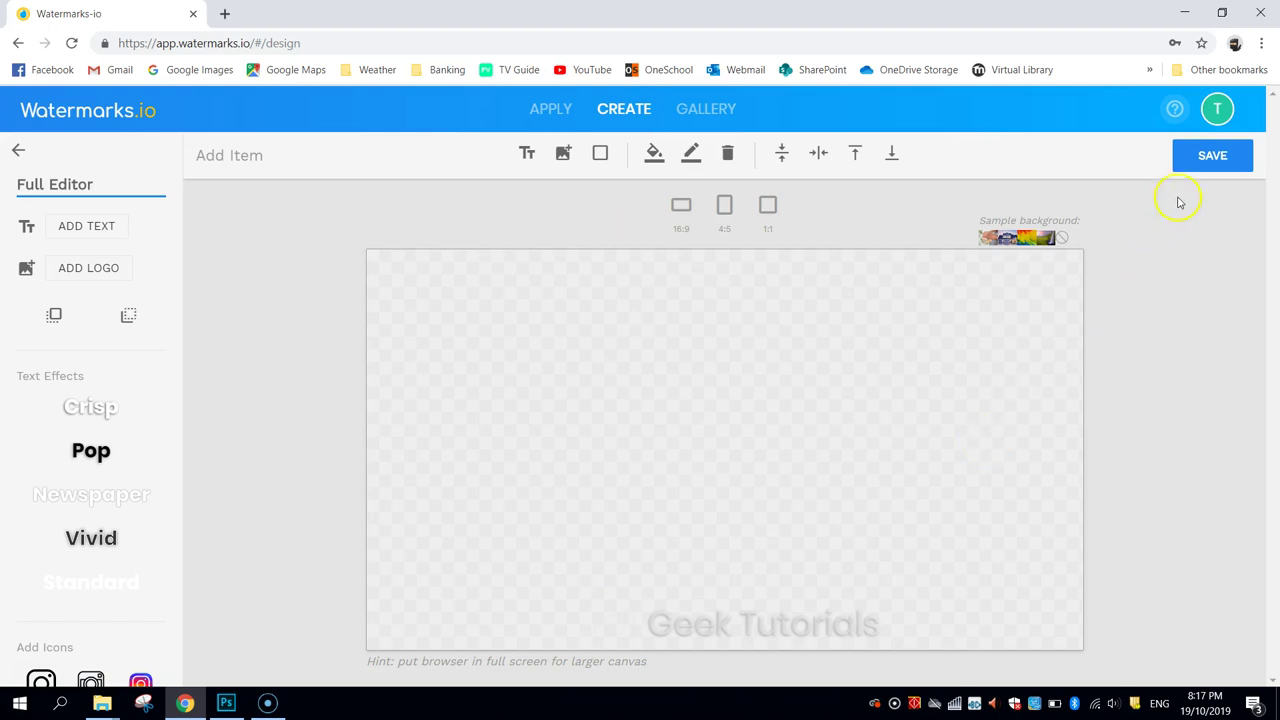
Step: Save the design under the name 'Geek Watermark' in My Marks
left_click(1205, 158)
left_click(1078, 374)
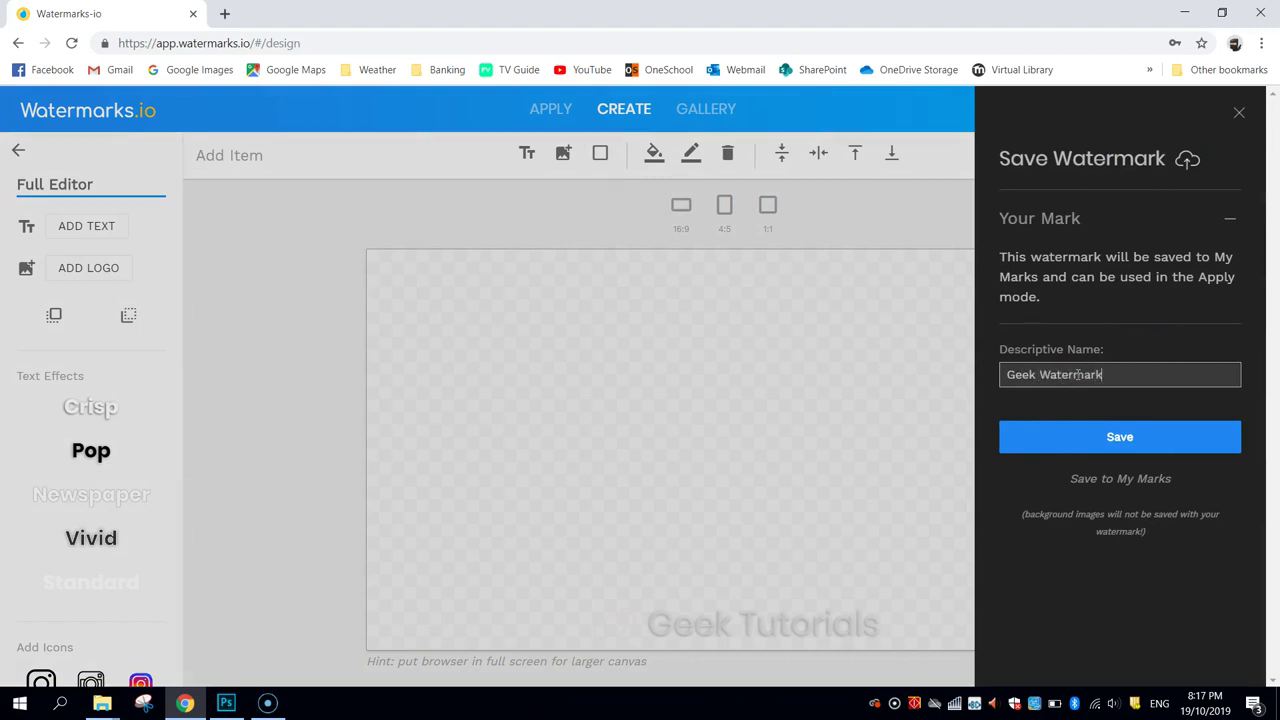
left_click(1143, 438)
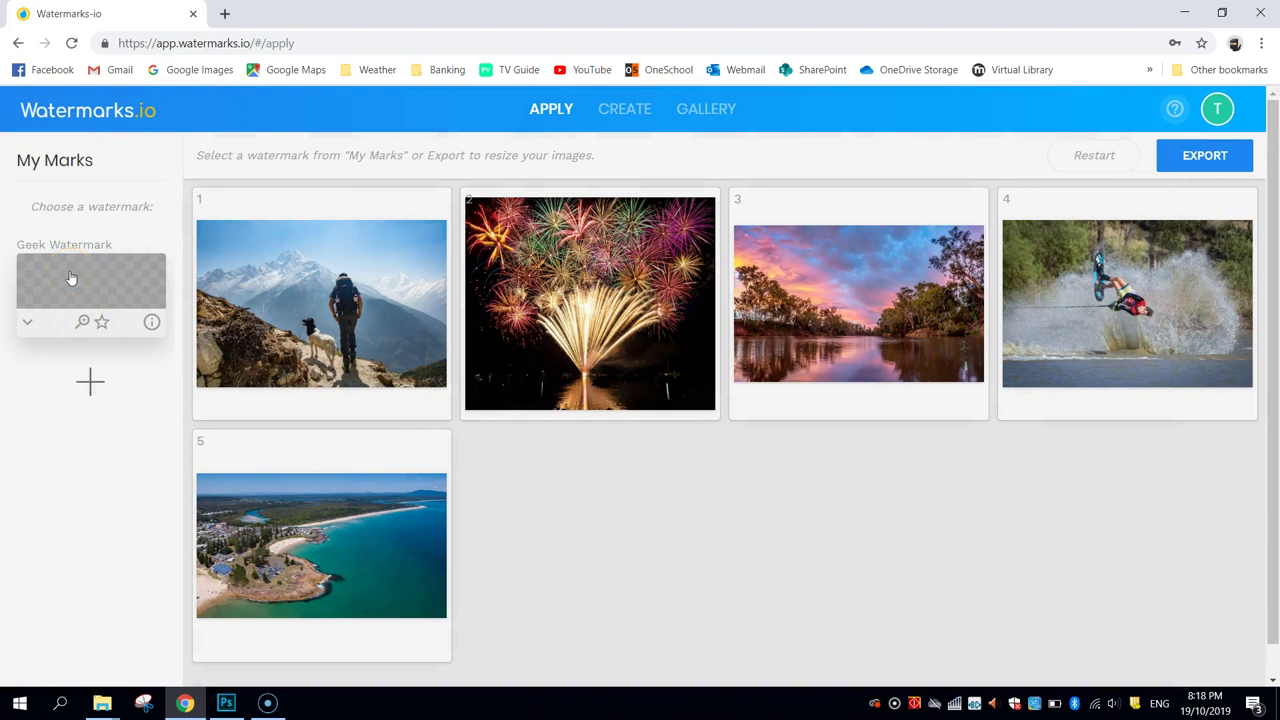
left_click(1217, 109)
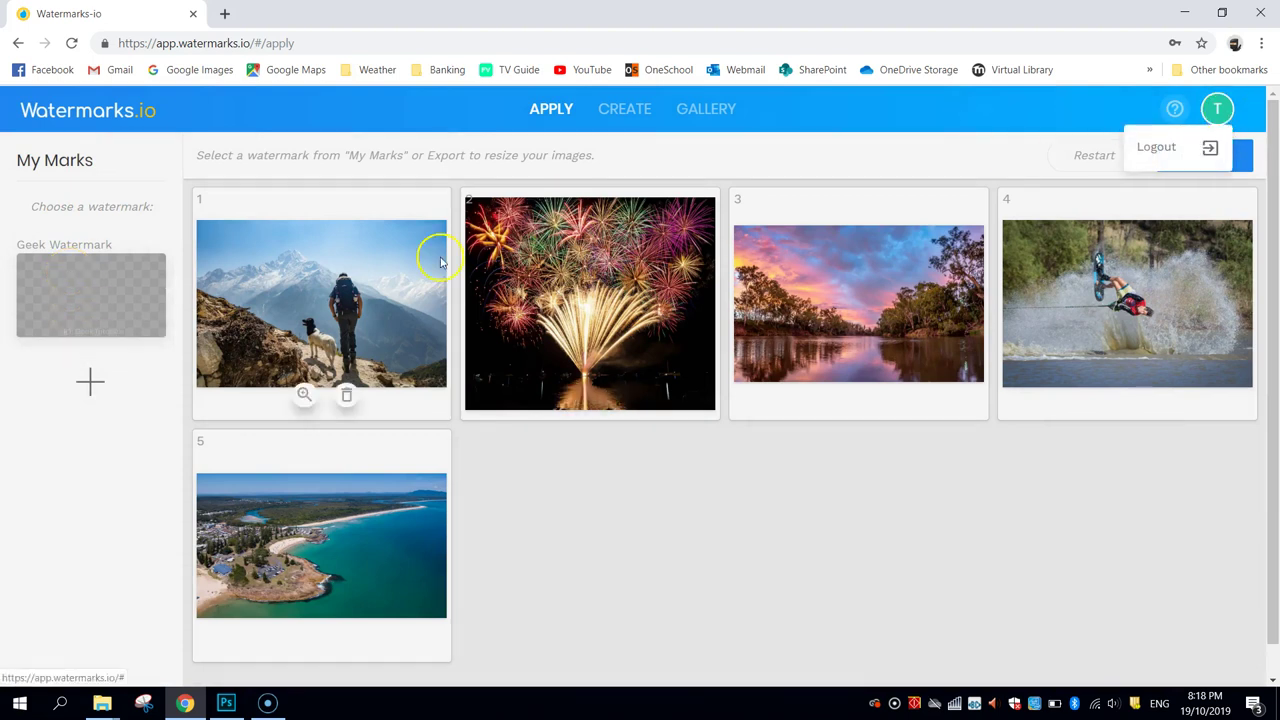
left_click(123, 262)
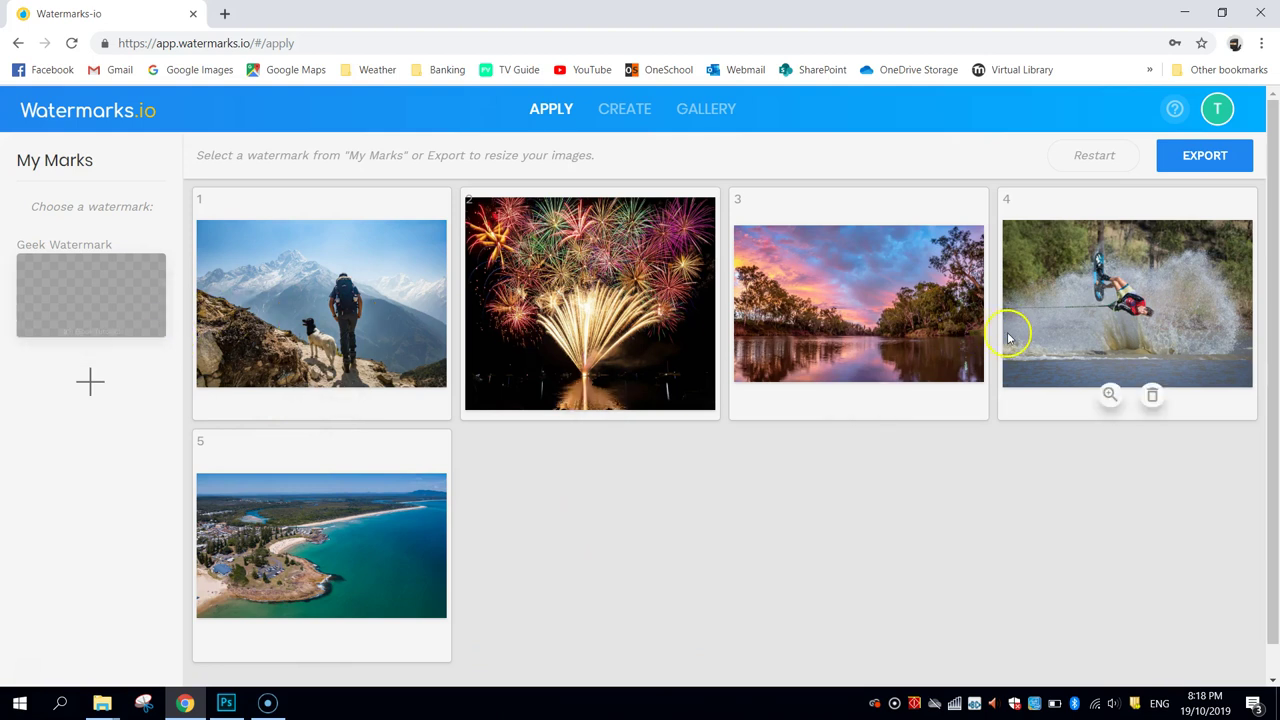
Step: Apply Geek Watermark to all five photos and preview photos 1, 3 and 4 full size
left_click(92, 275)
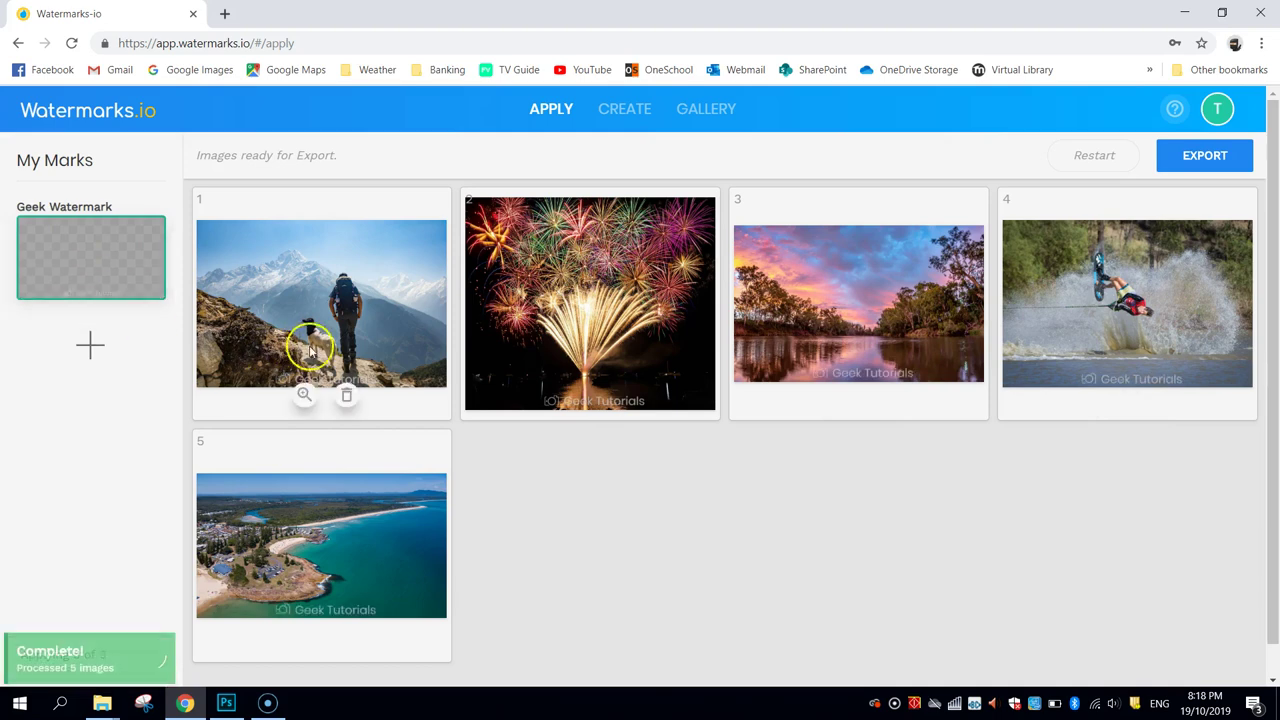
left_click(304, 394)
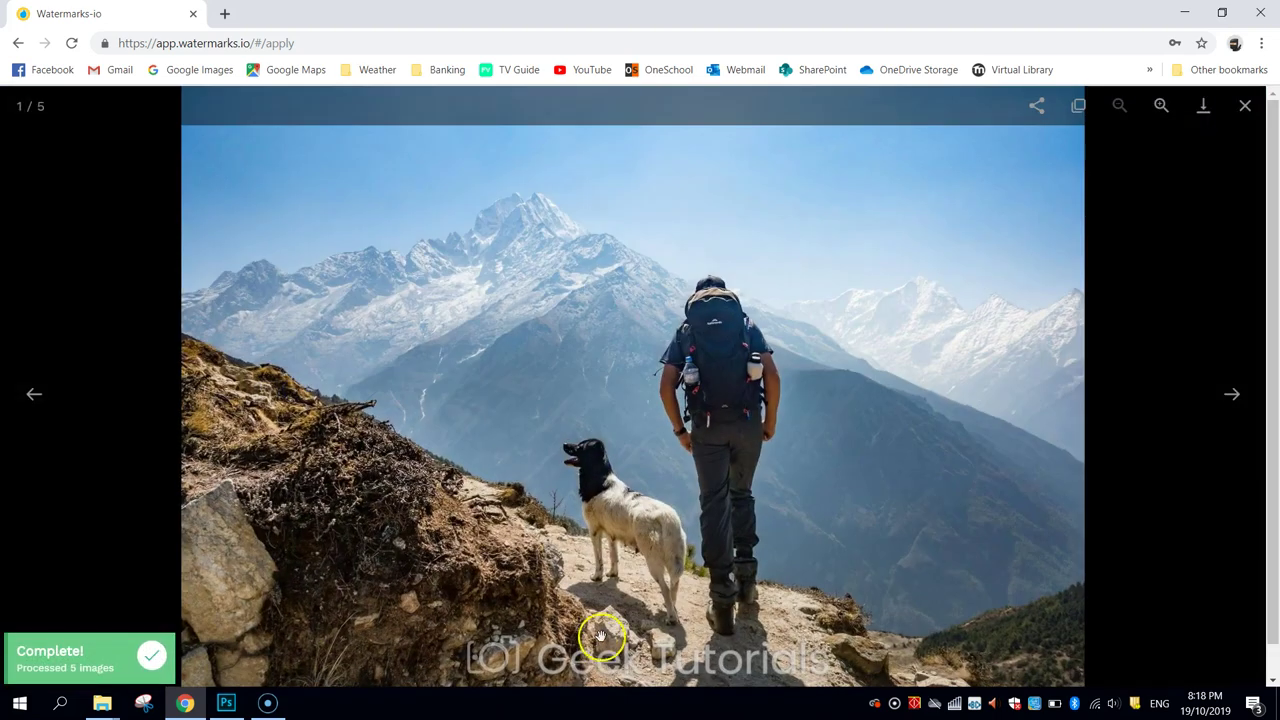
left_click(1271, 115)
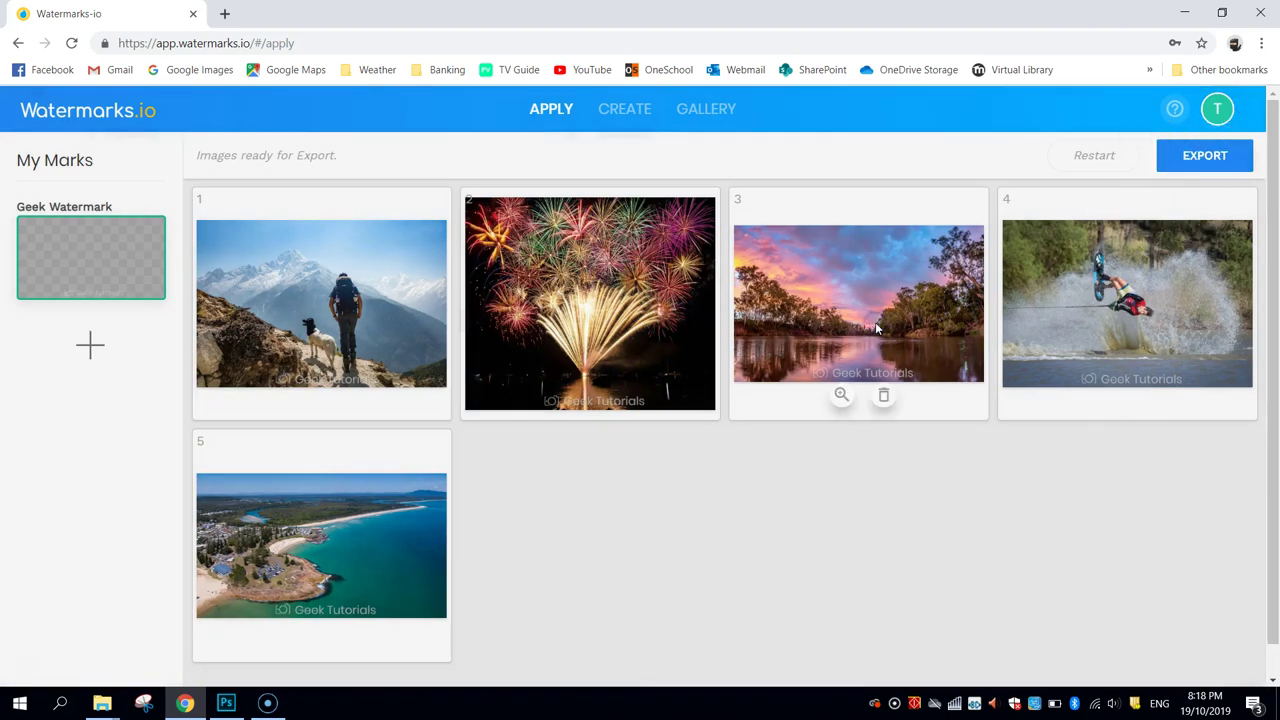
left_click(842, 393)
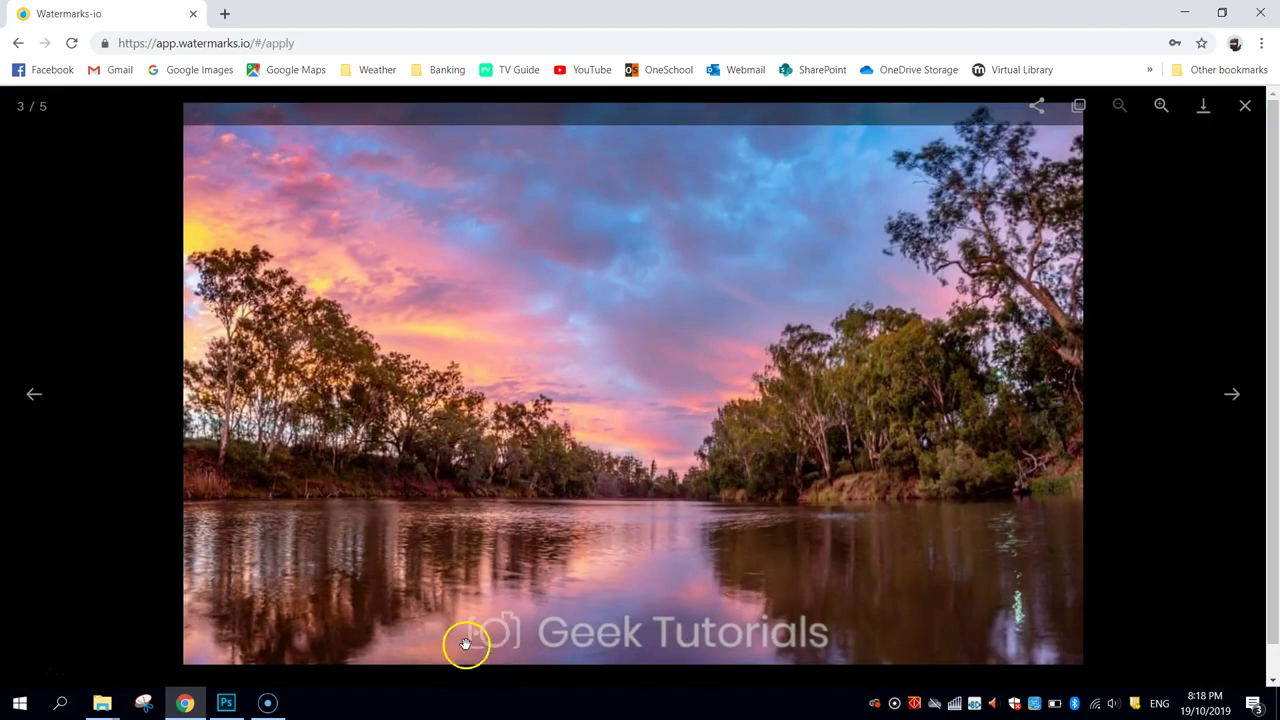
left_click(1232, 394)
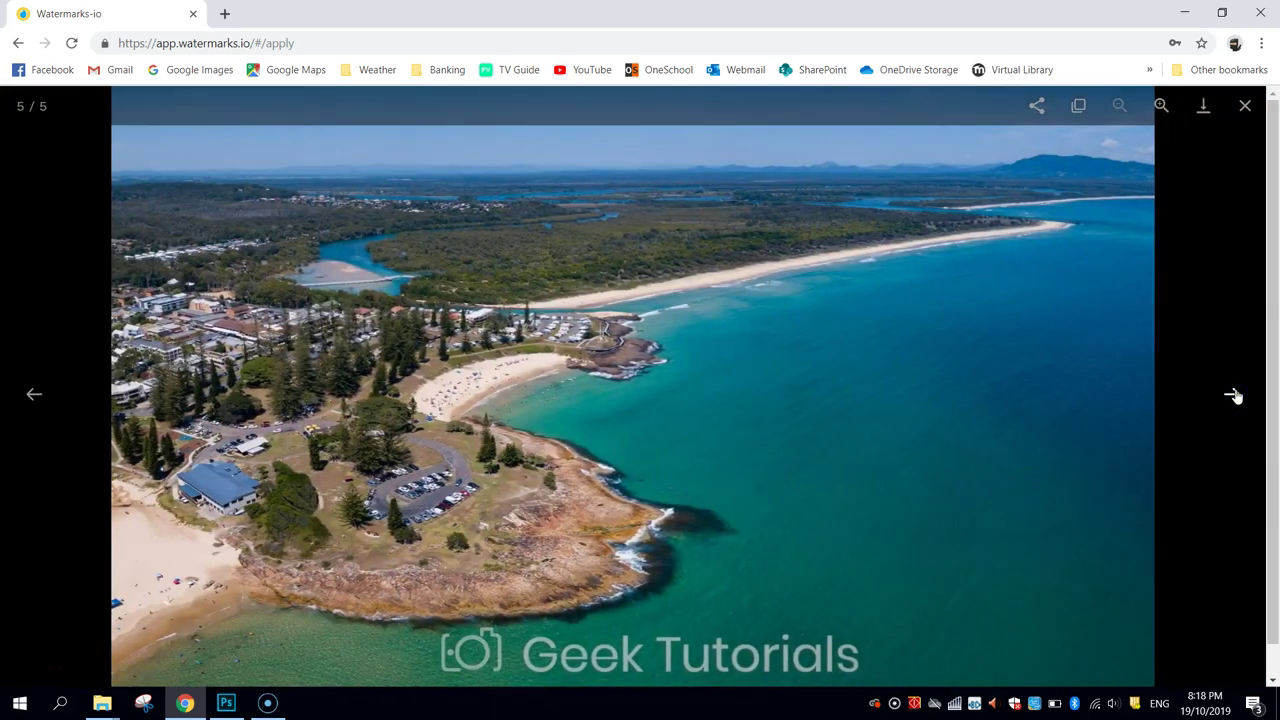
left_click(1247, 106)
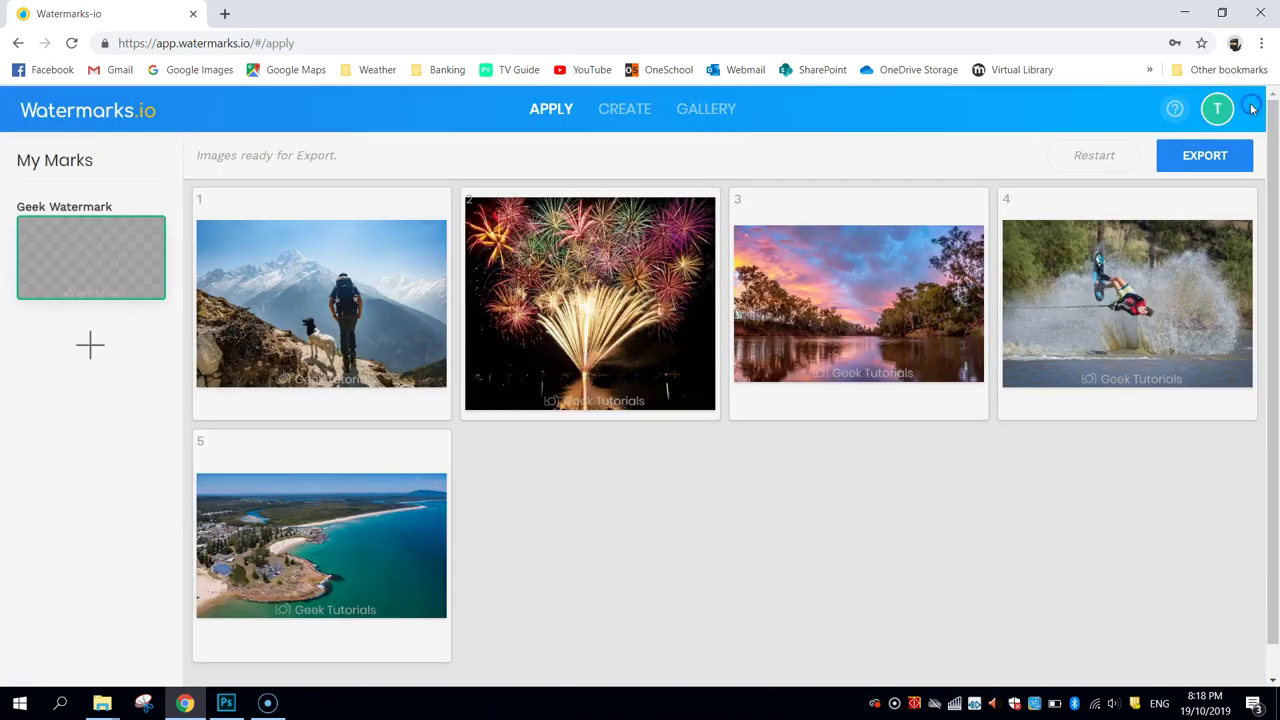
left_click(1250, 143)
Step: Set export renaming to Website_Images{{n}}, producing names like Website_Images1.jpg
left_click(1198, 157)
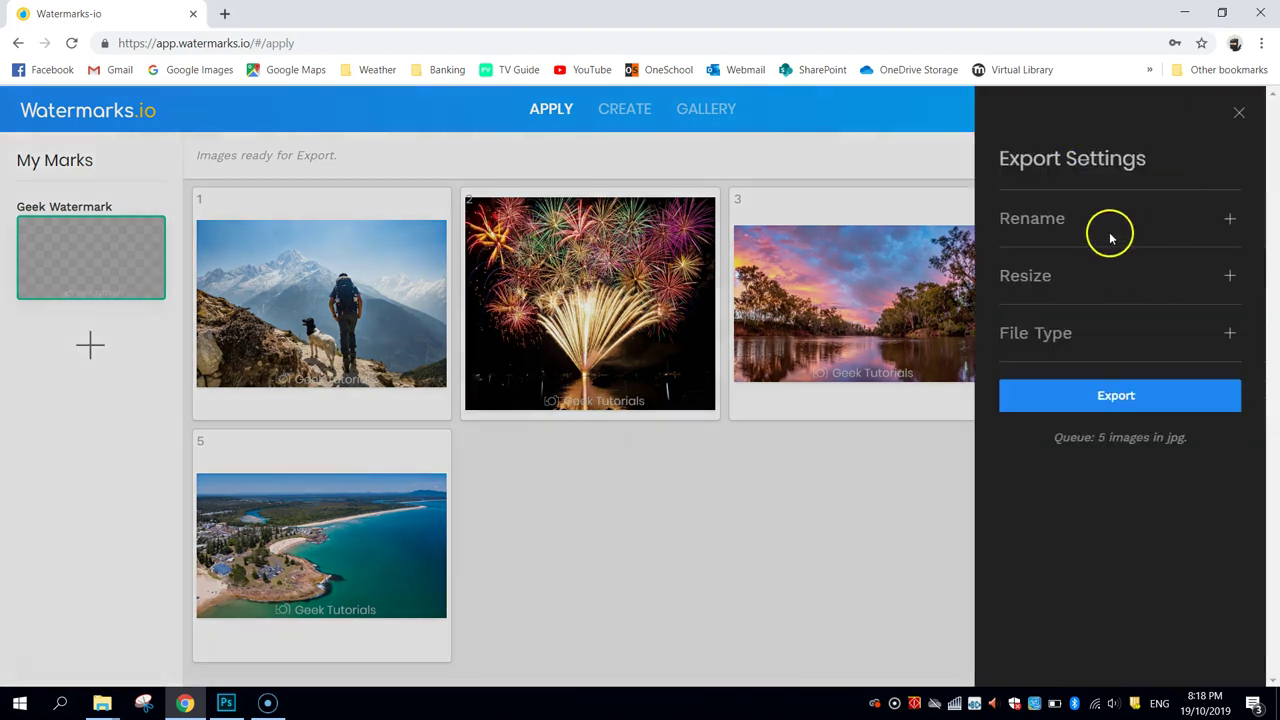
left_click(1226, 210)
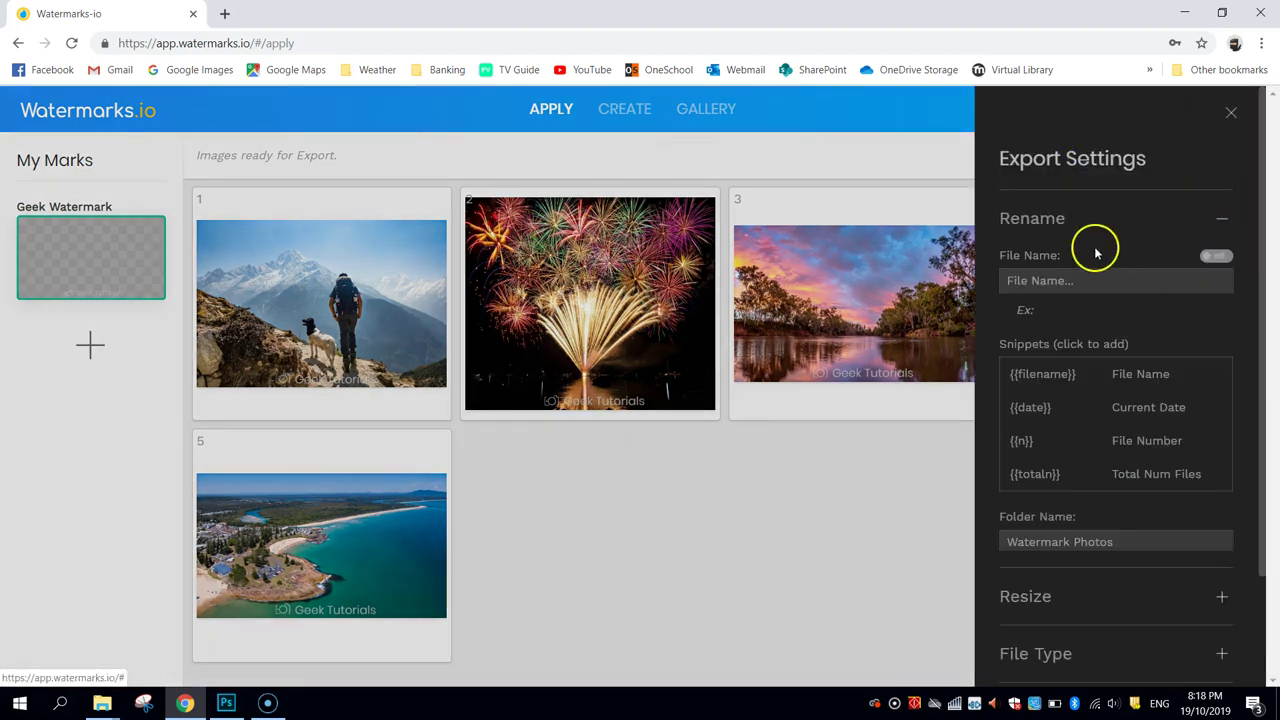
left_click(1046, 283)
type("Website_Images")
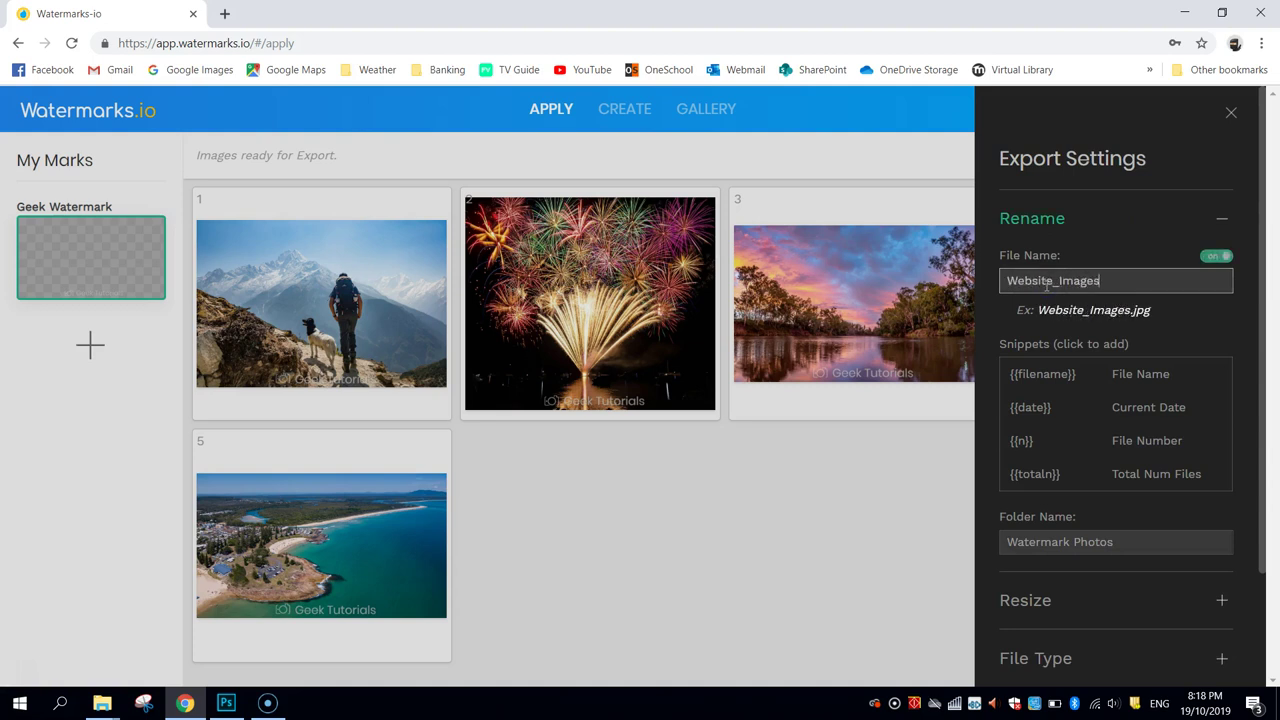
double_click(1088, 280)
left_click(1170, 278)
left_click(1125, 443)
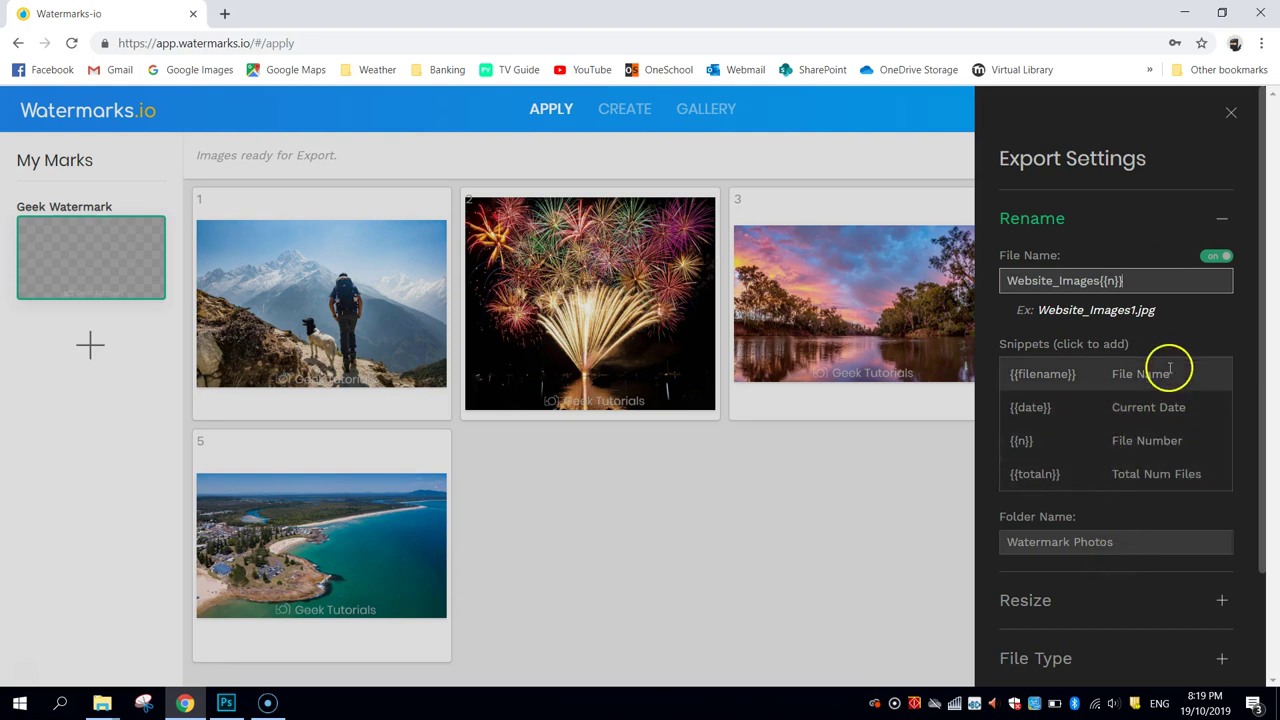
left_click(1221, 218)
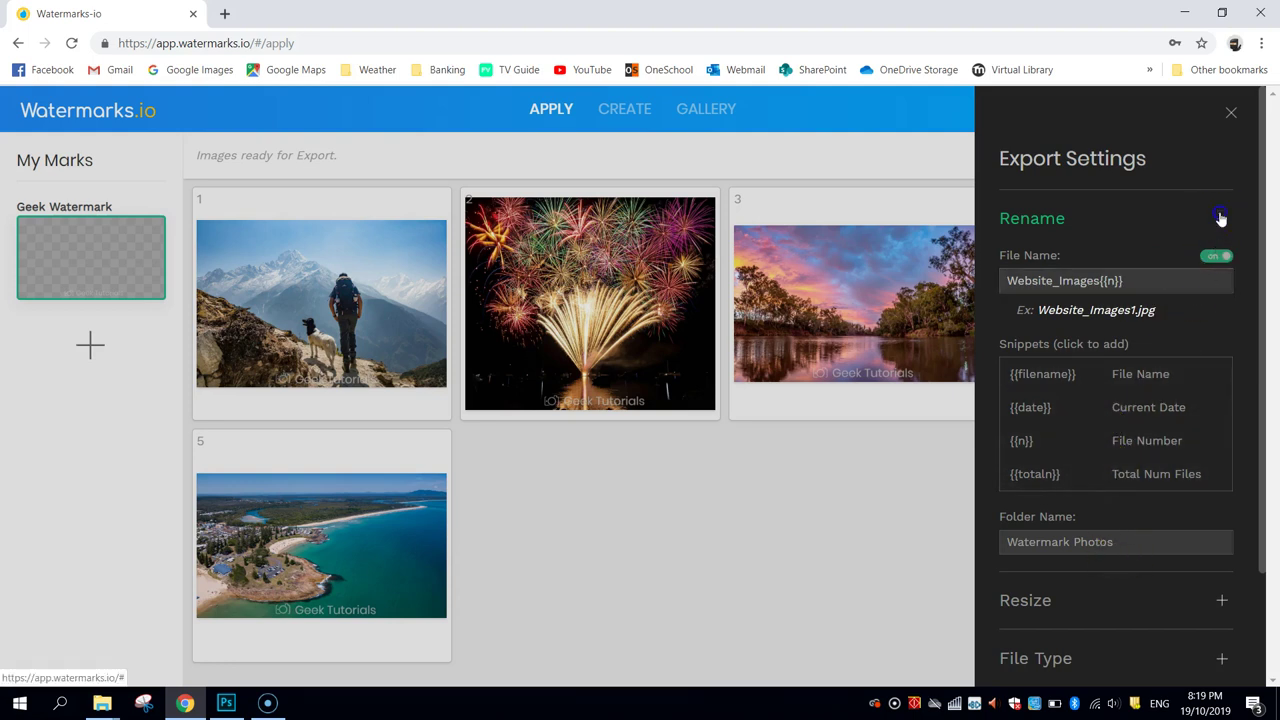
Step: Check the resize presets but leave the photo size unchanged
left_click(1222, 278)
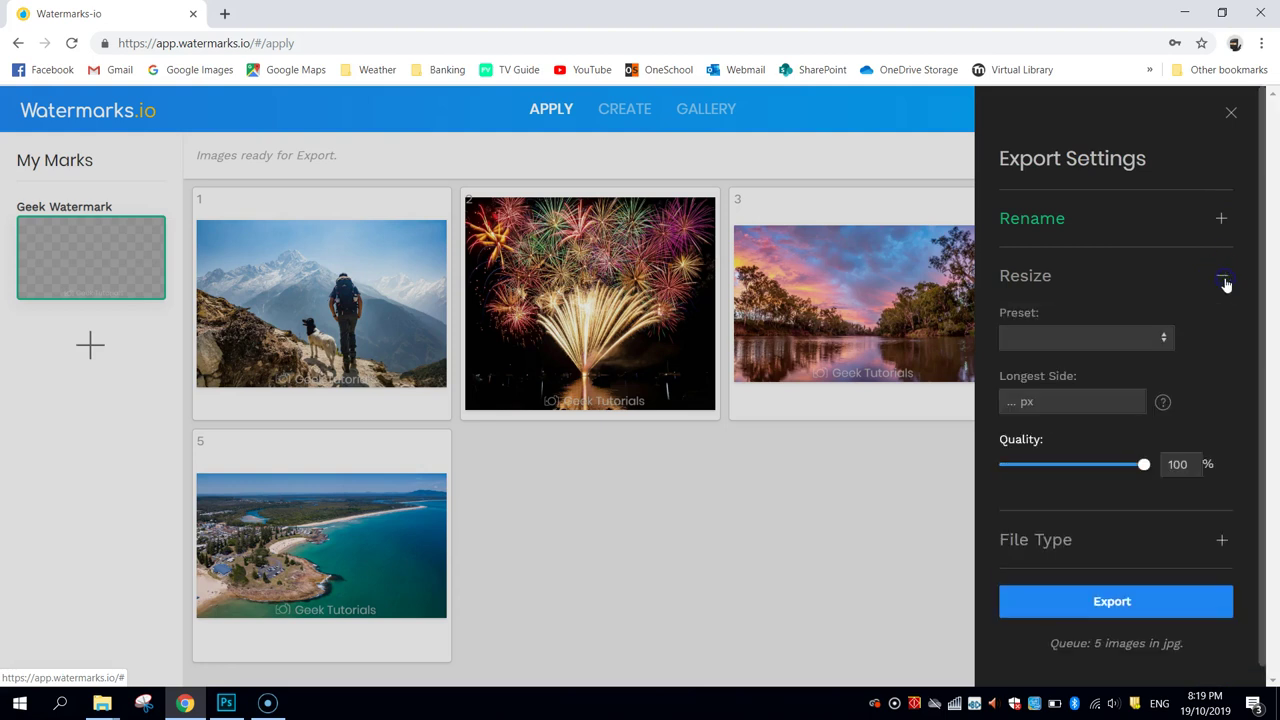
left_click(1166, 337)
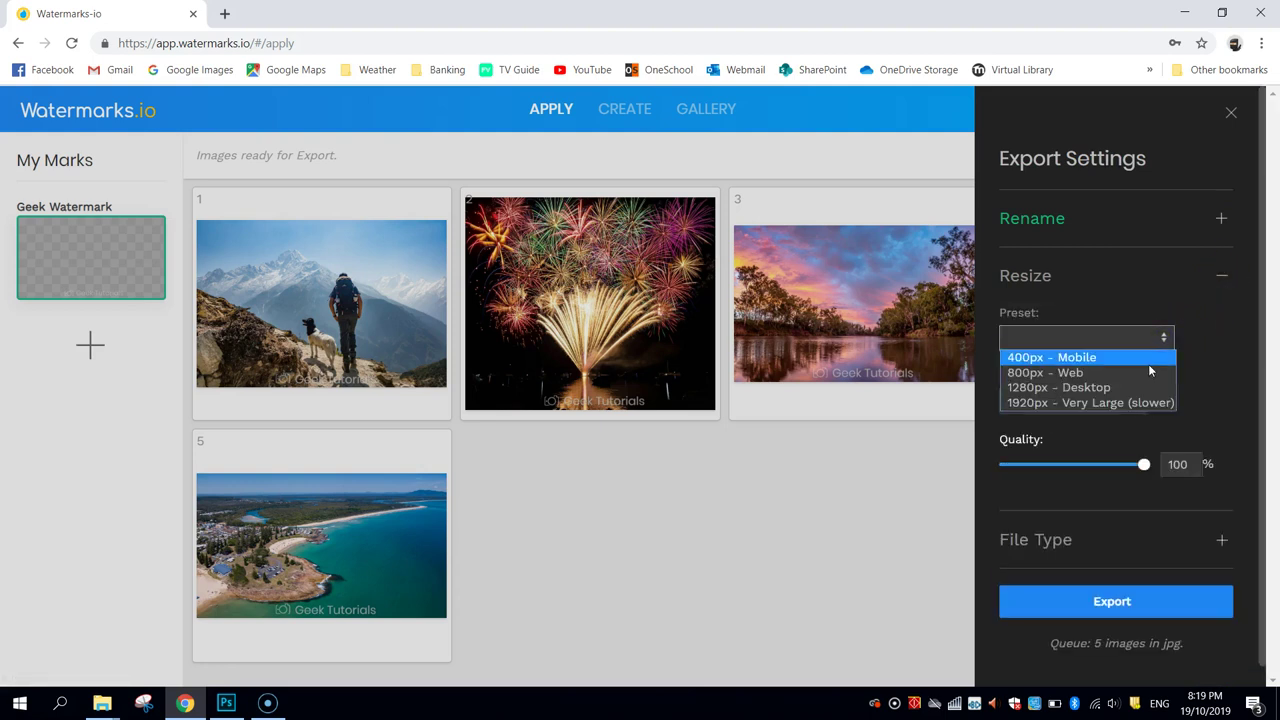
left_click(1222, 332)
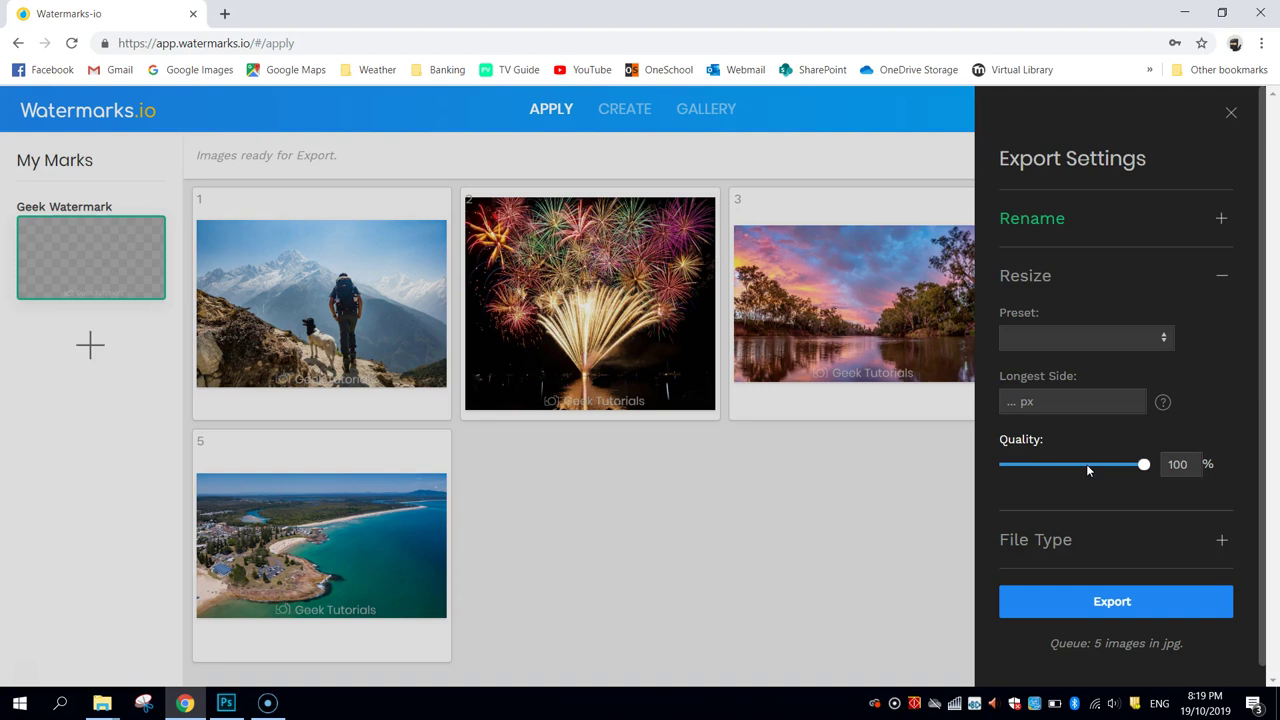
left_click(1225, 276)
Step: Export the photos as JPGs in the Watermark Photos zip and open the download
left_click(1228, 333)
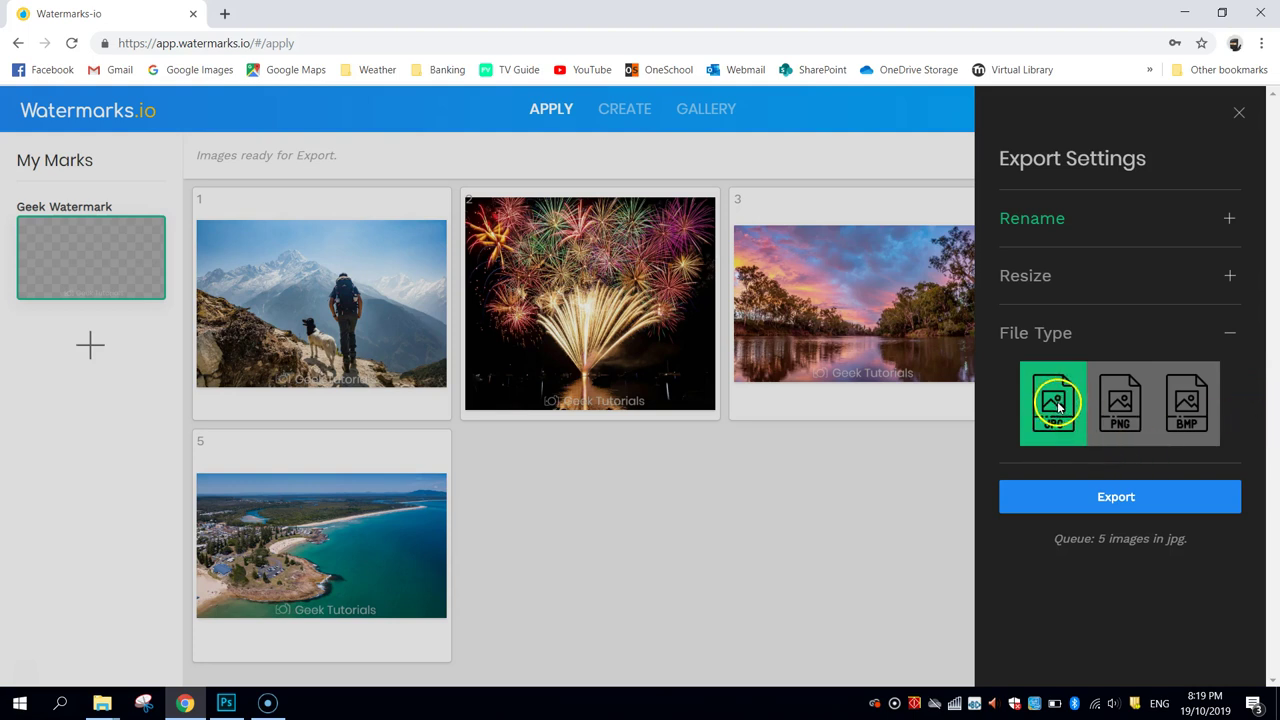
left_click(1116, 505)
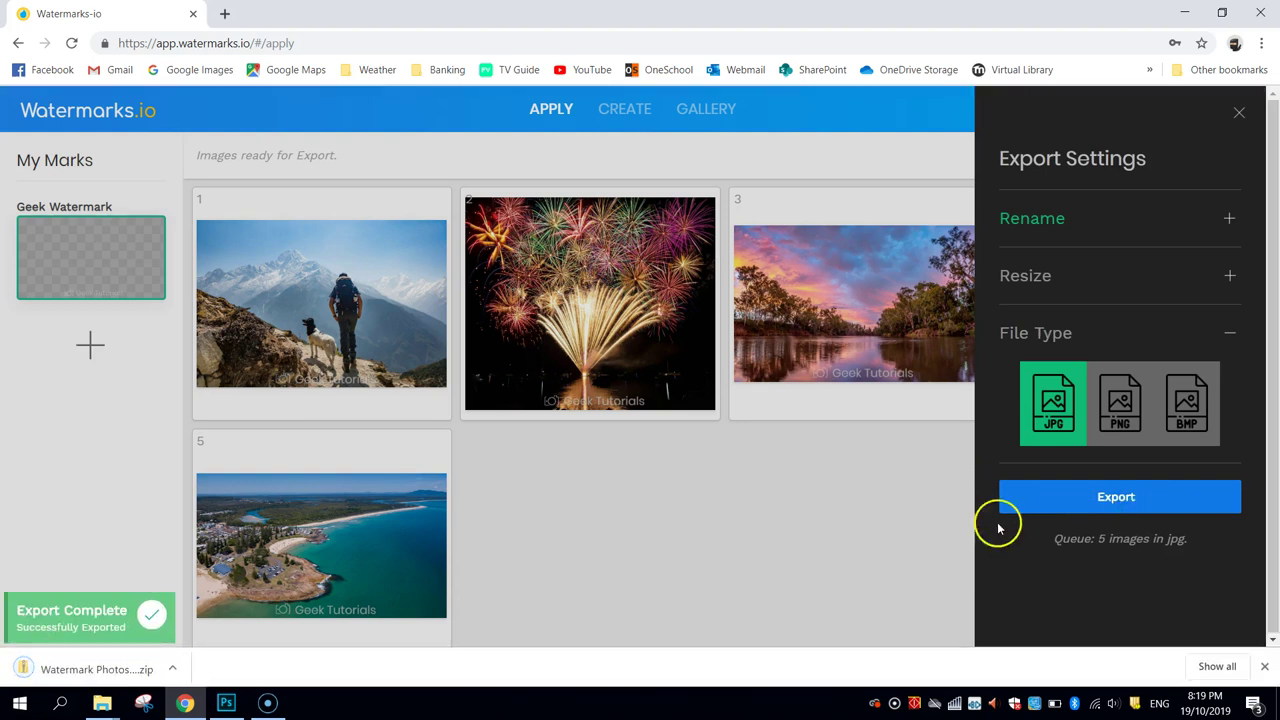
left_click(125, 670)
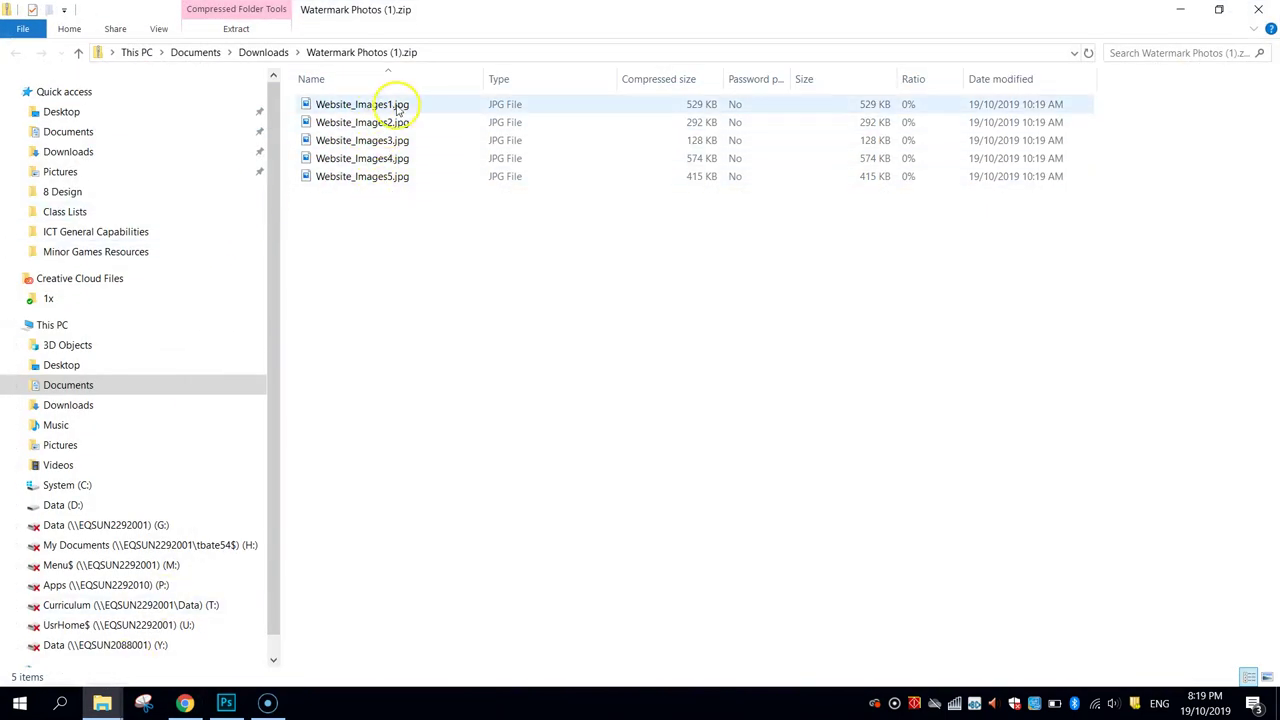
Step: View Website_Images5.jpg and Website_Images4.jpg to confirm the watermark, then return to Chrome
double_click(396, 178)
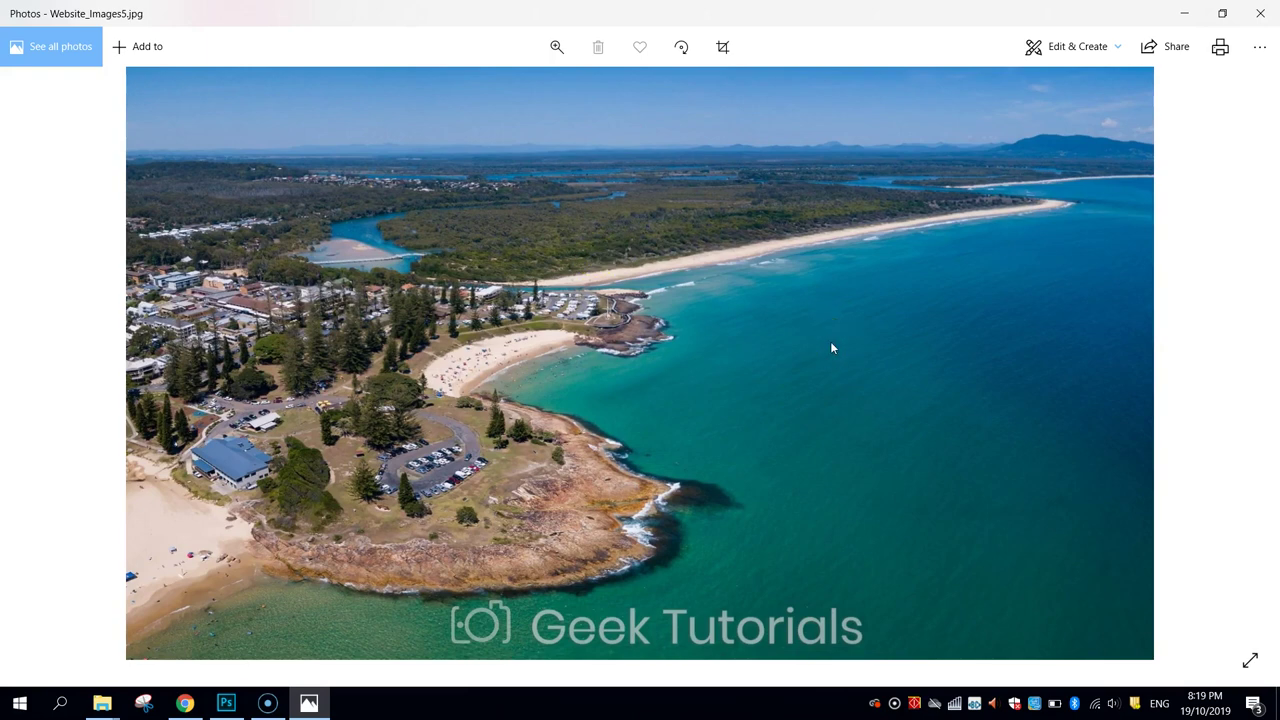
left_click(1260, 13)
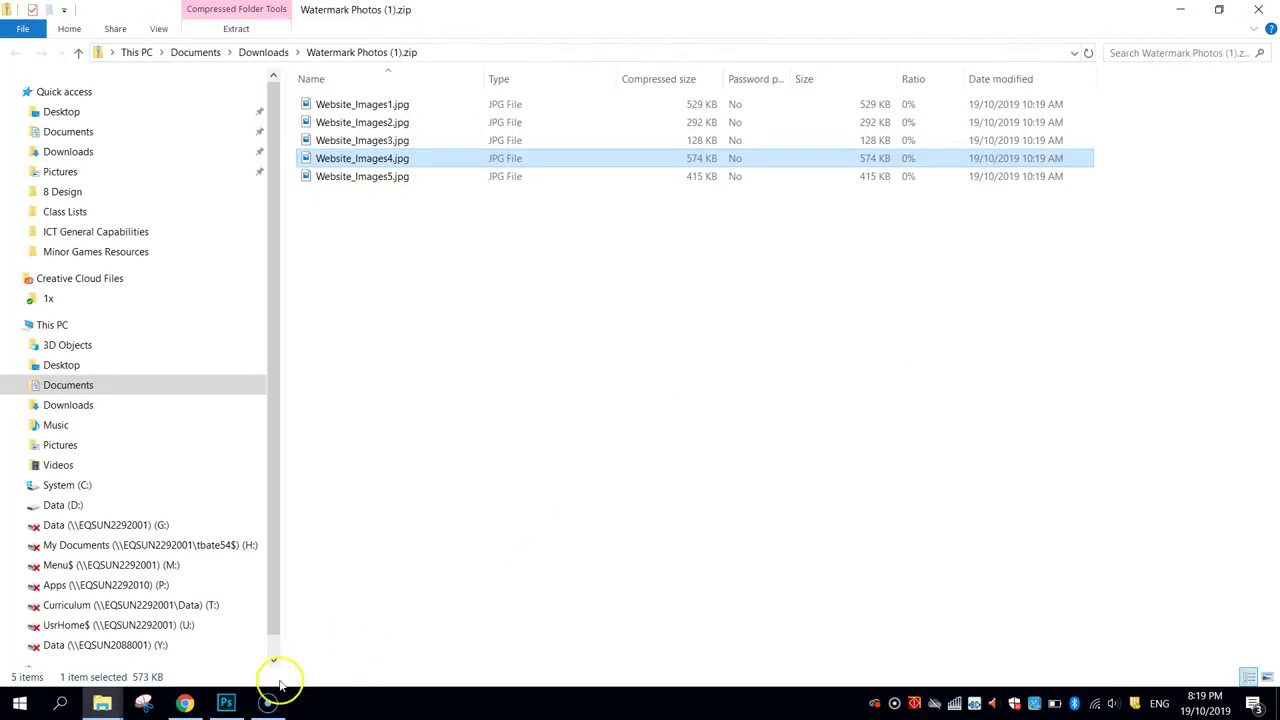
left_click(185, 703)
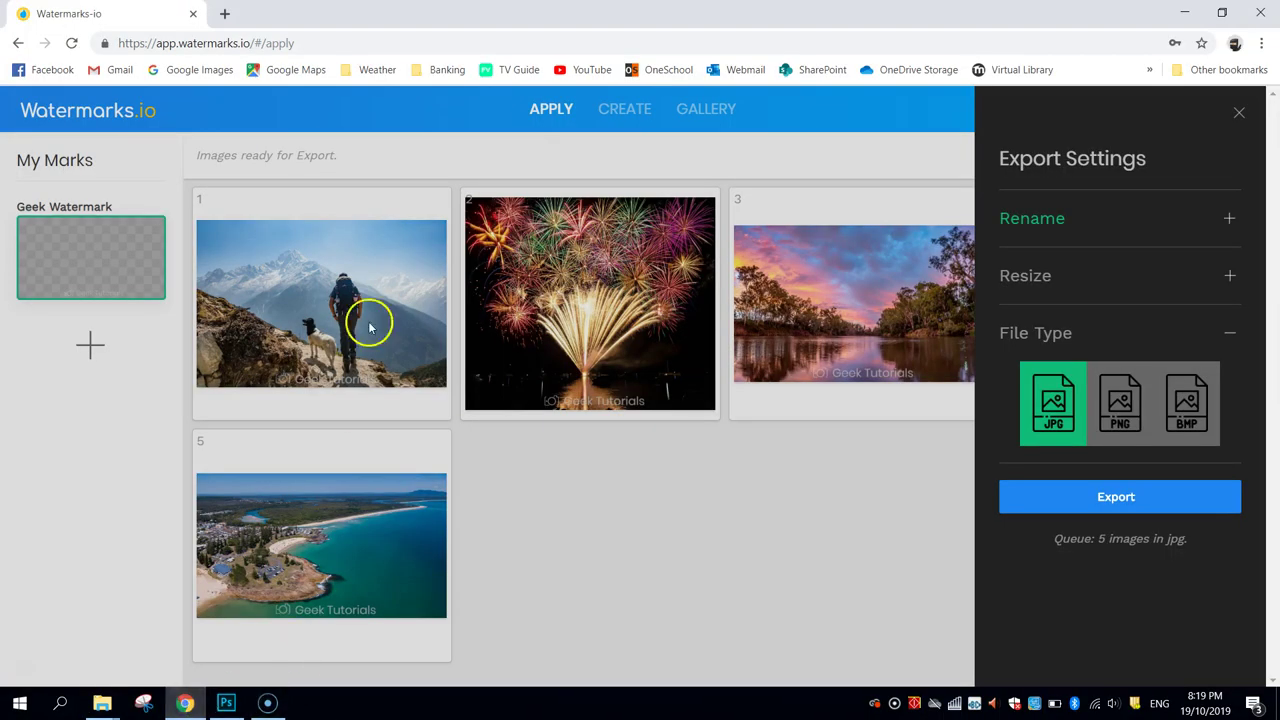
Step: Close the Export Settings panel to show the five watermarked photos
left_click(1241, 110)
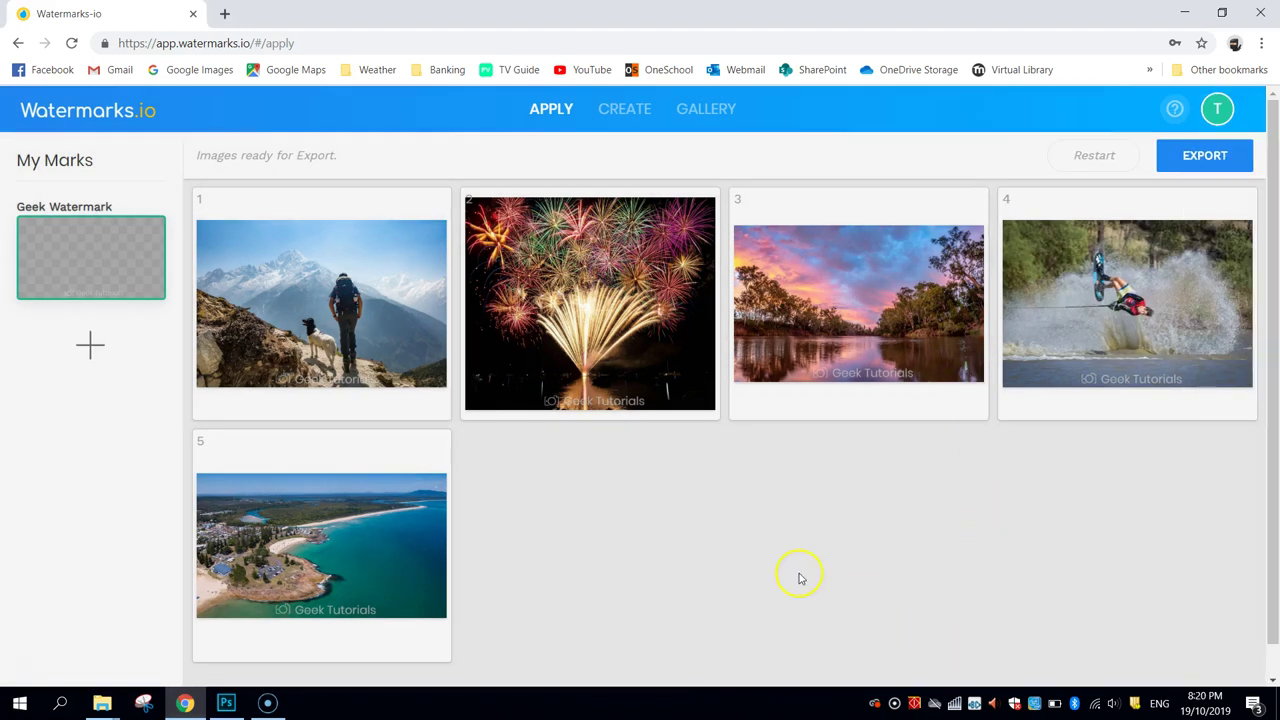